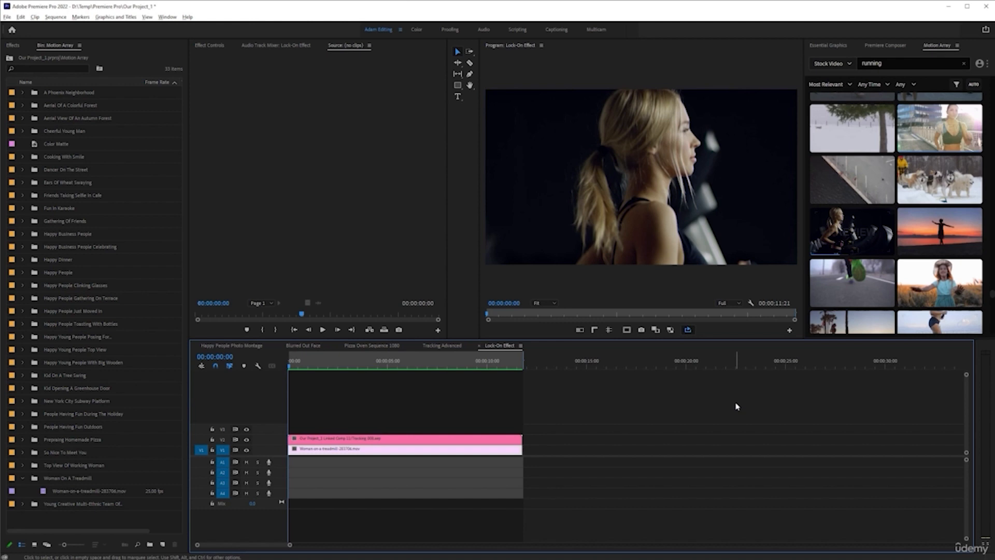
Play back the finished Lock-On Effect sequence
key("space")
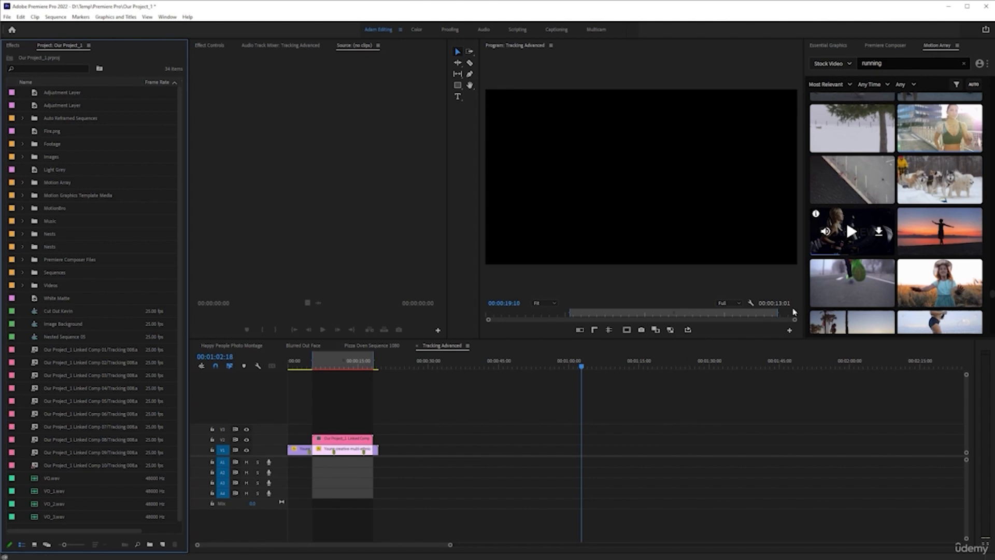
mouse_move(850, 193)
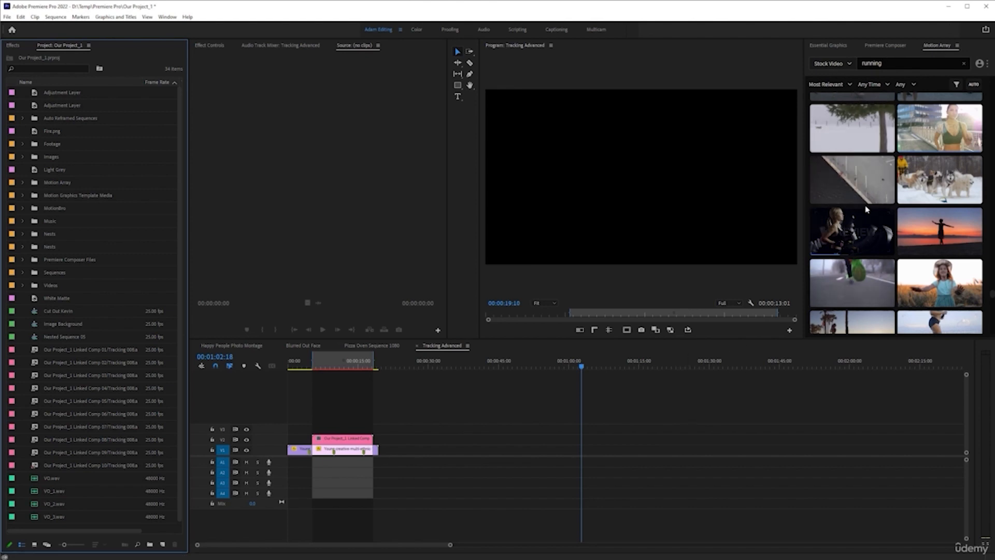
mouse_move(842, 231)
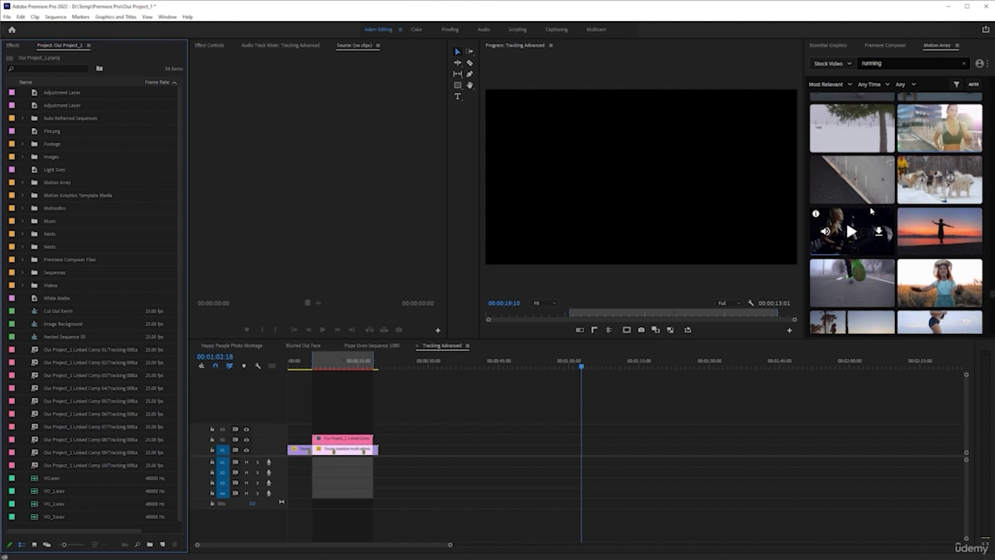
mouse_move(815, 164)
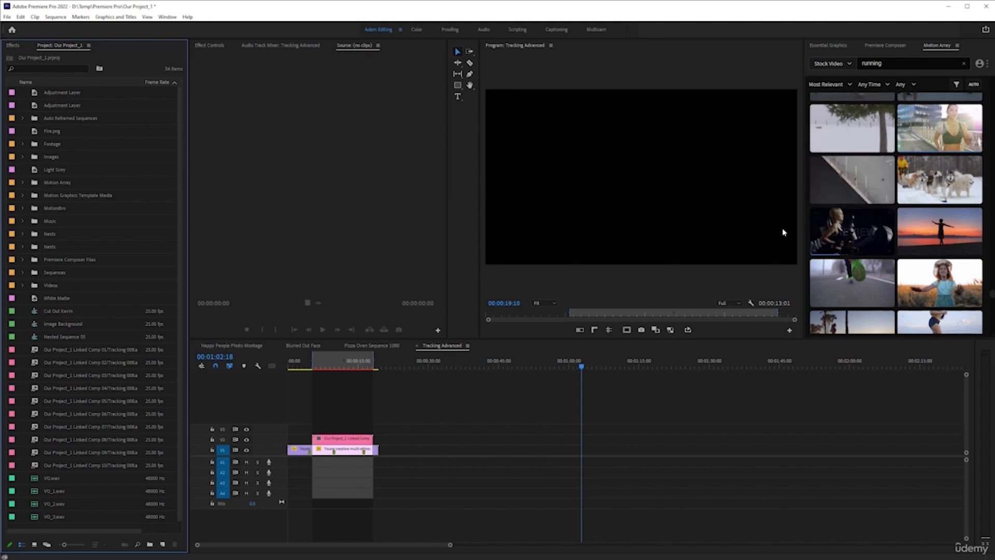
mouse_move(817, 214)
Create a new sequence named Lock-On Effect in the project's Sequences bin
double_click(34, 275)
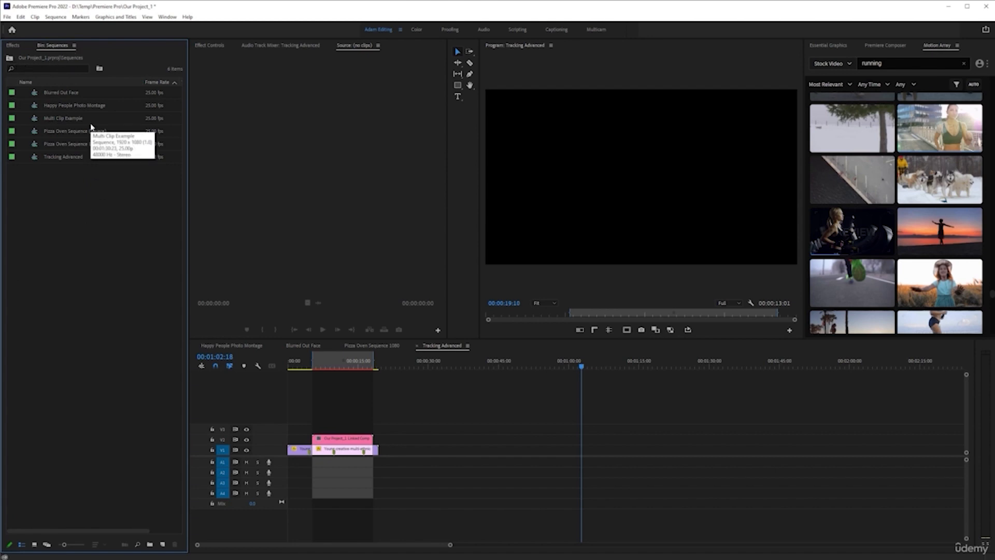
left_click(10, 58)
scroll(73, 402, "down", 1)
scroll(69, 369, "up", 3)
scroll(82, 325, "up", 2)
double_click(35, 260)
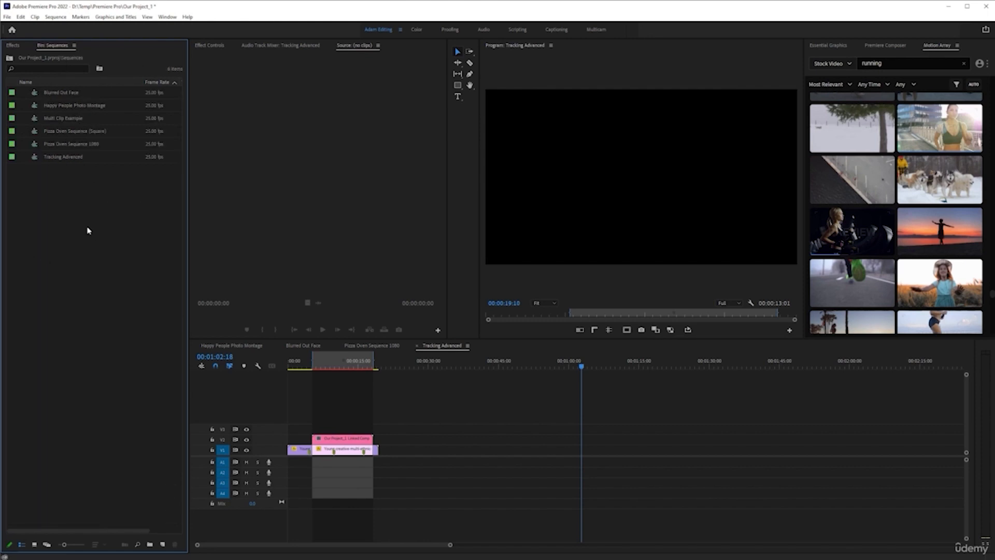
key("ctrl+n")
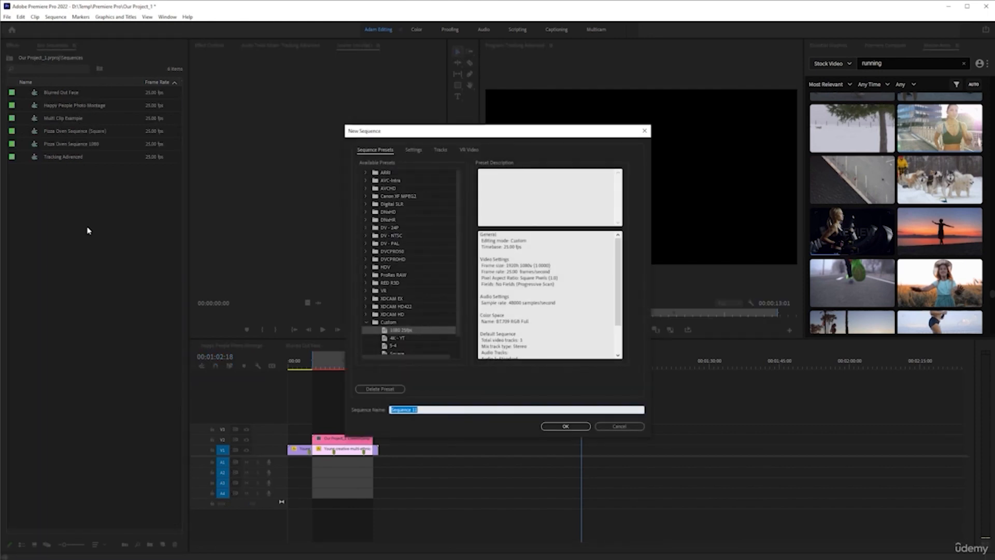
type("Lock-On Effect")
left_click(584, 426)
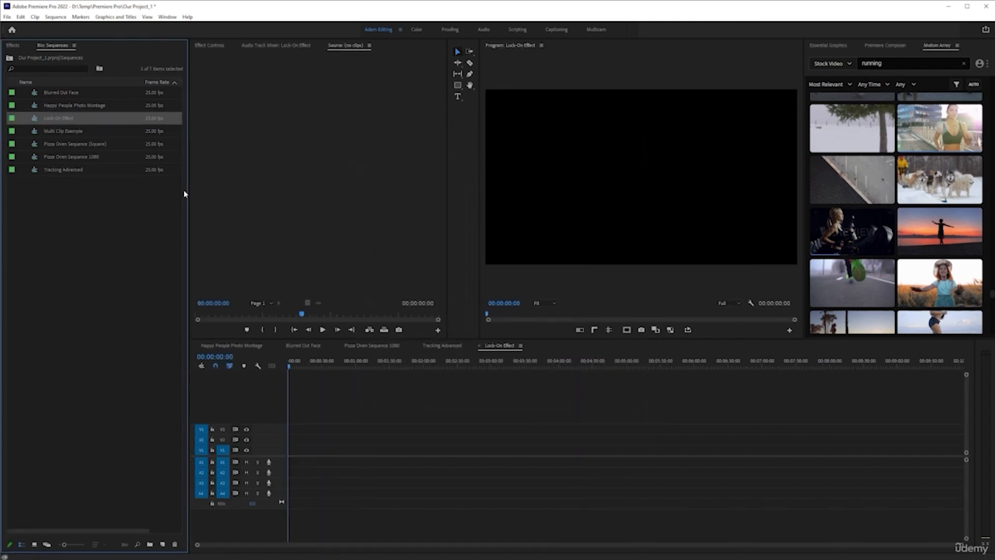
Place the woman-on-a-treadmill clip from the Motion Array bin at the start of V1, changing the sequence settings to match the clip
left_click(10, 59)
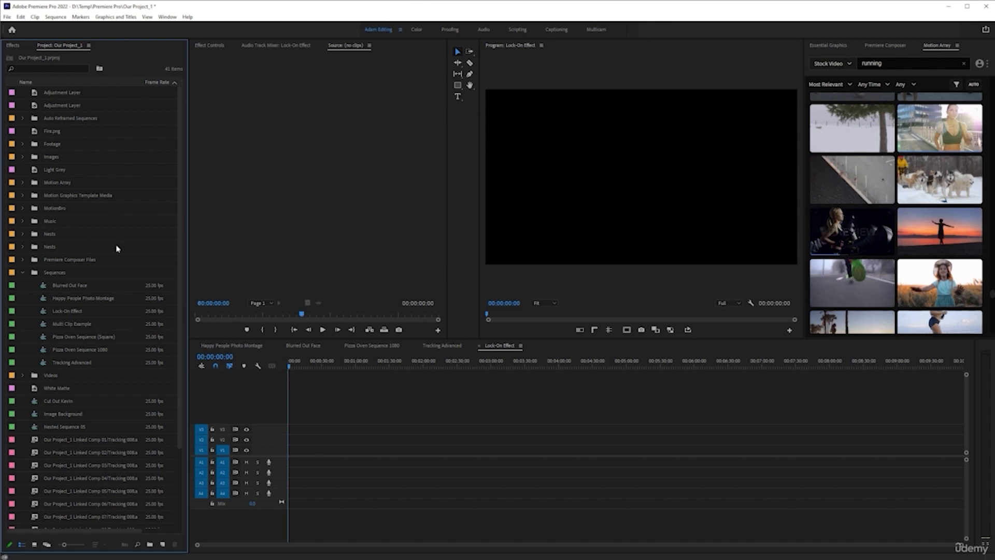
scroll(78, 266, "down", 3)
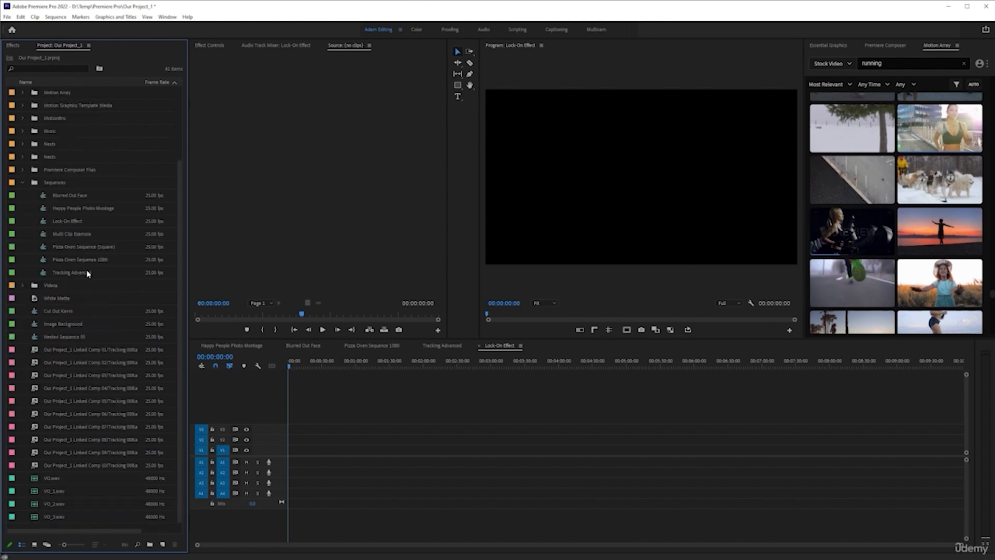
scroll(88, 285, "up", 2)
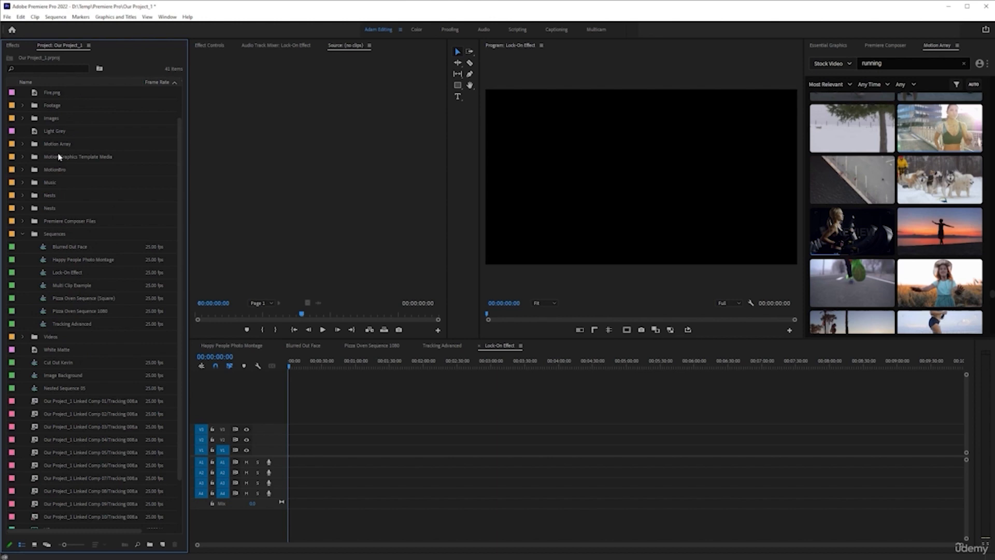
double_click(34, 145)
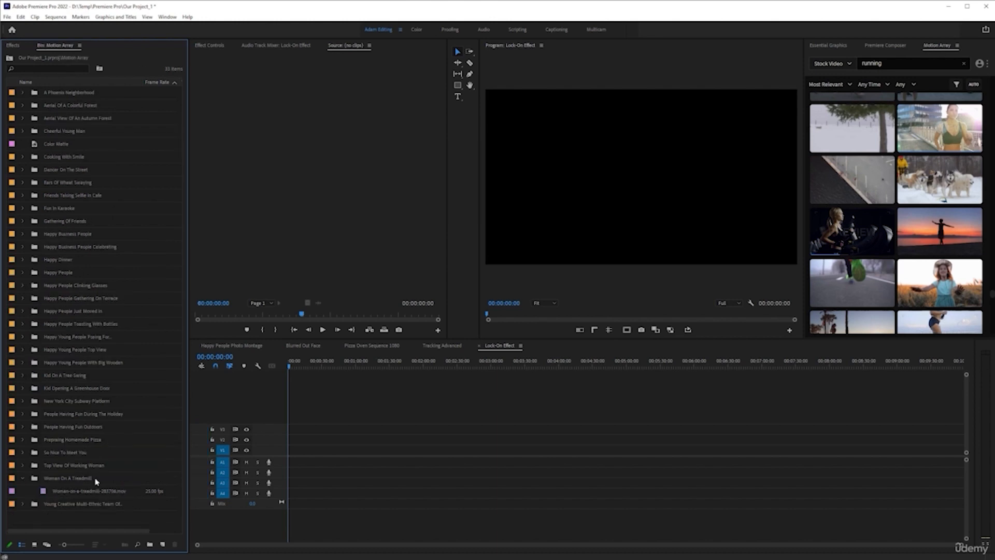
left_click_drag(79, 495, 388, 407)
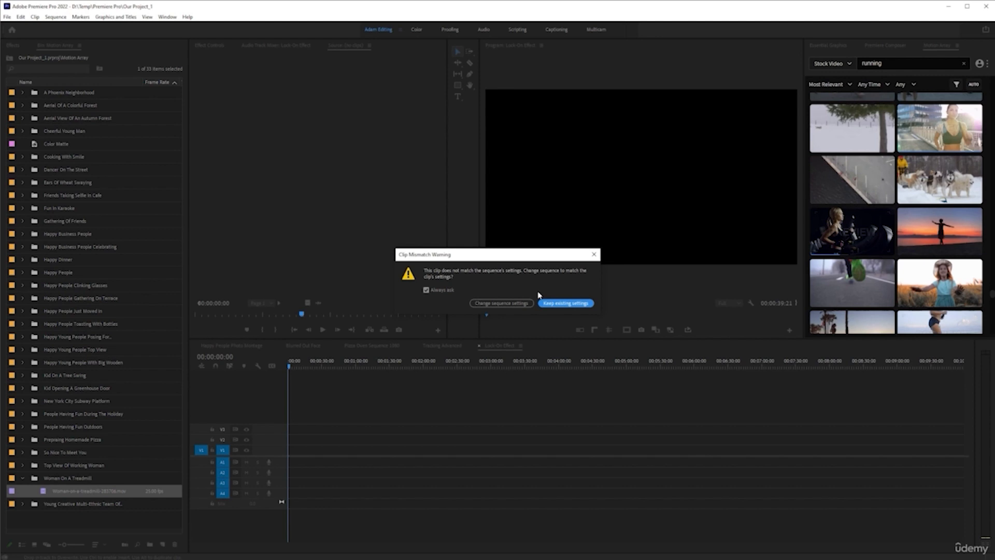
left_click(502, 303)
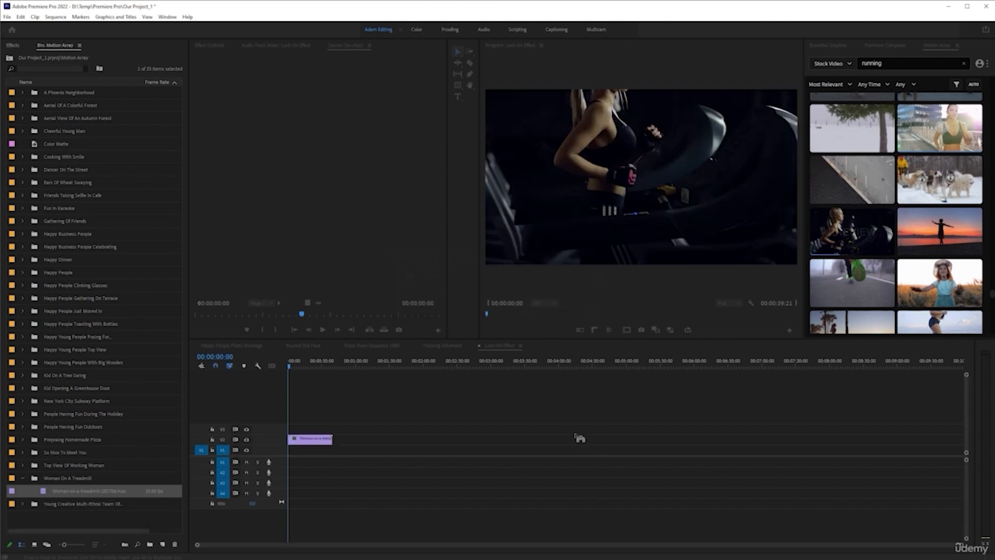
left_click_drag(322, 441, 321, 448)
Preview the treadmill clip and ripple-trim its beginning up to 00:00:09:05, so the shot starts with the woman's head in frame
key("=")
key("=")
key("=")
key("=")
key("=")
key("=")
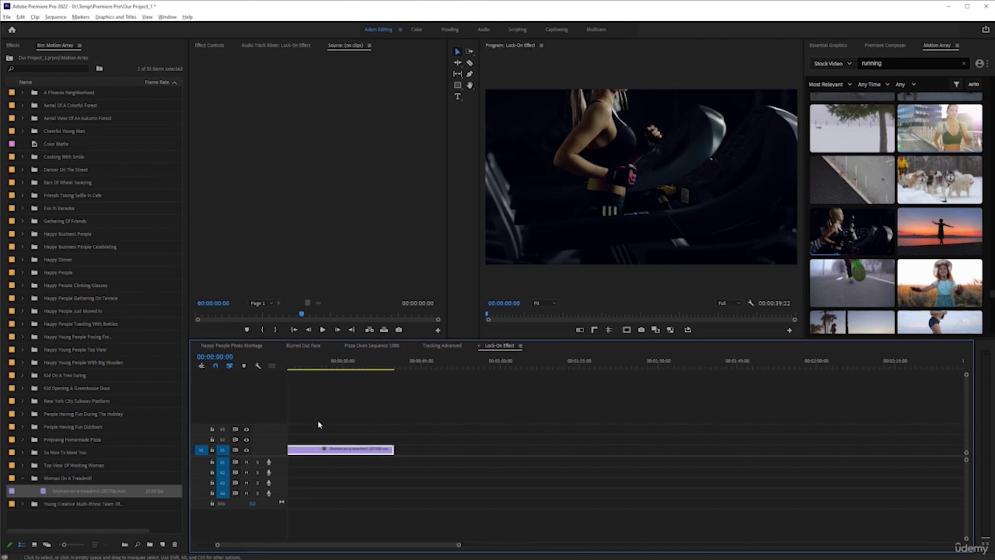
key("space")
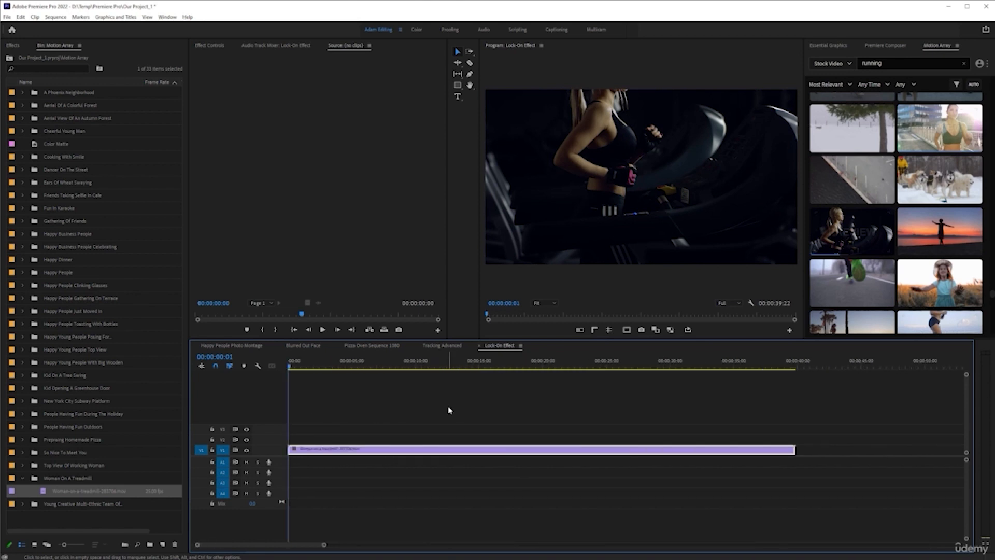
left_click_drag(303, 366, 406, 368)
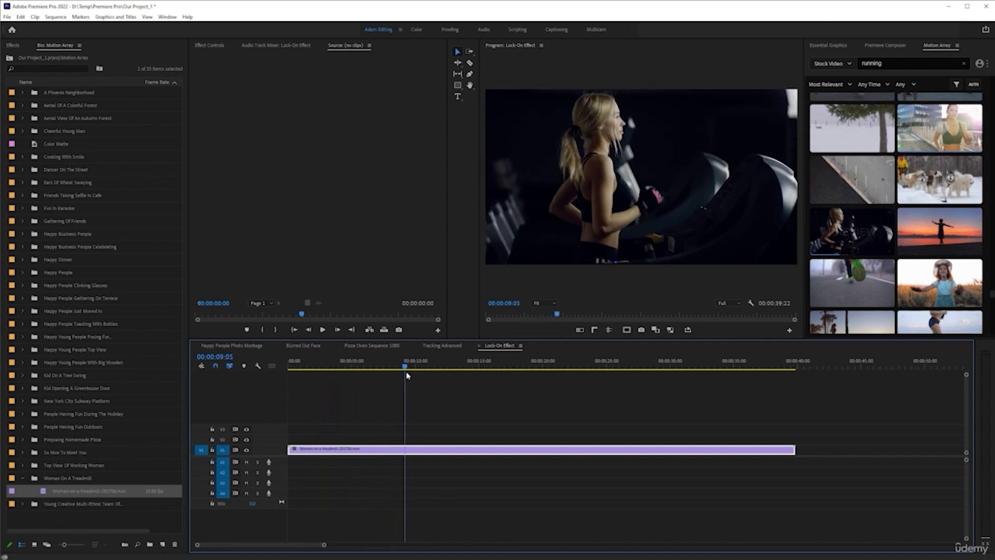
key("q")
Play the trimmed clip and ripple-trim its end at 00:00:11:20
key("space")
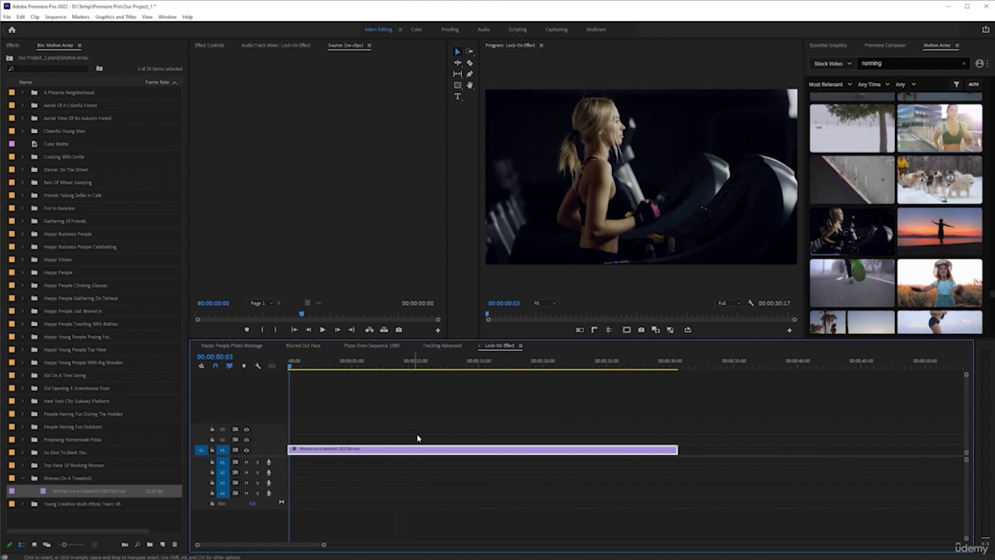
left_click_drag(306, 367, 438, 368)
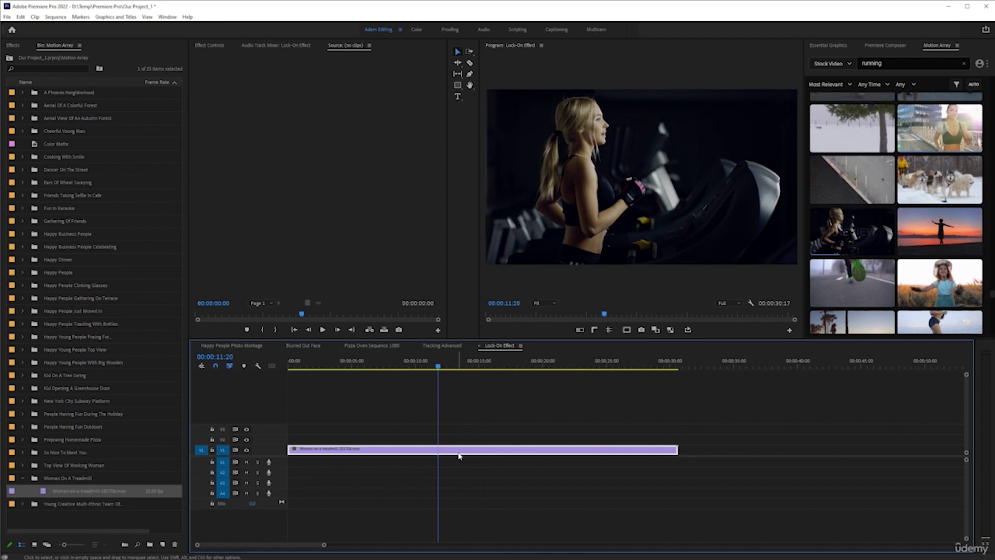
key("w")
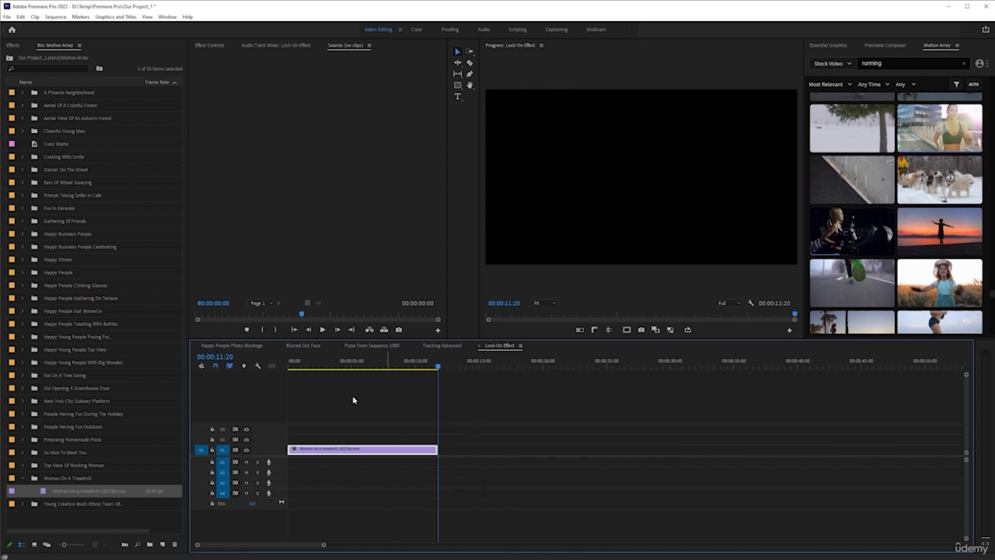
left_click(386, 369)
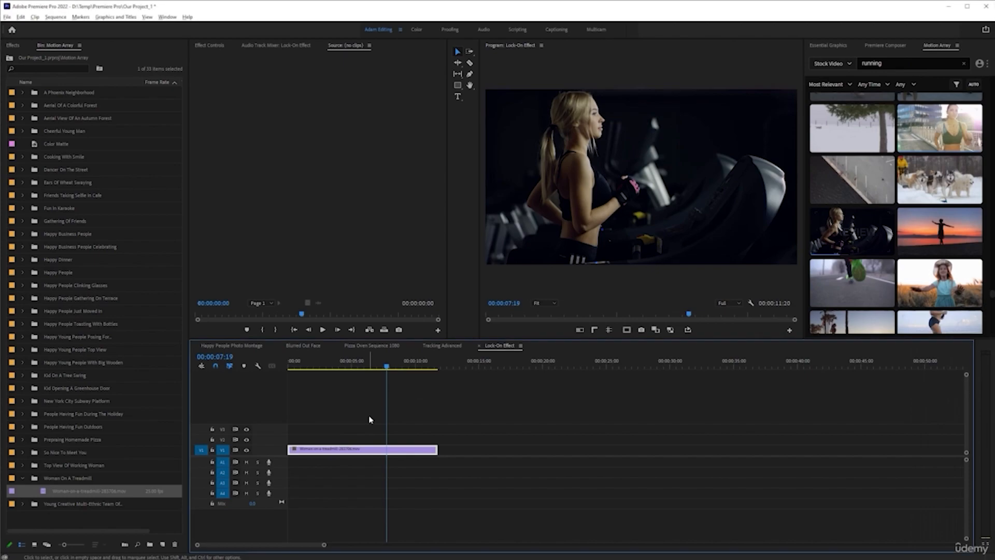
Switch to After Effects to check the open tracking project and return to Premiere Pro
key("alt+Tab")
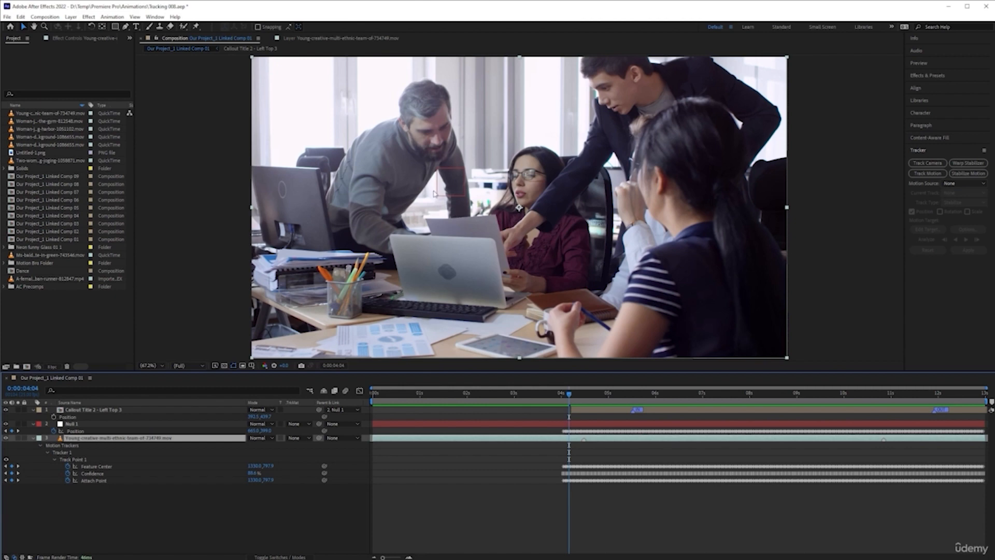
key("alt+Tab")
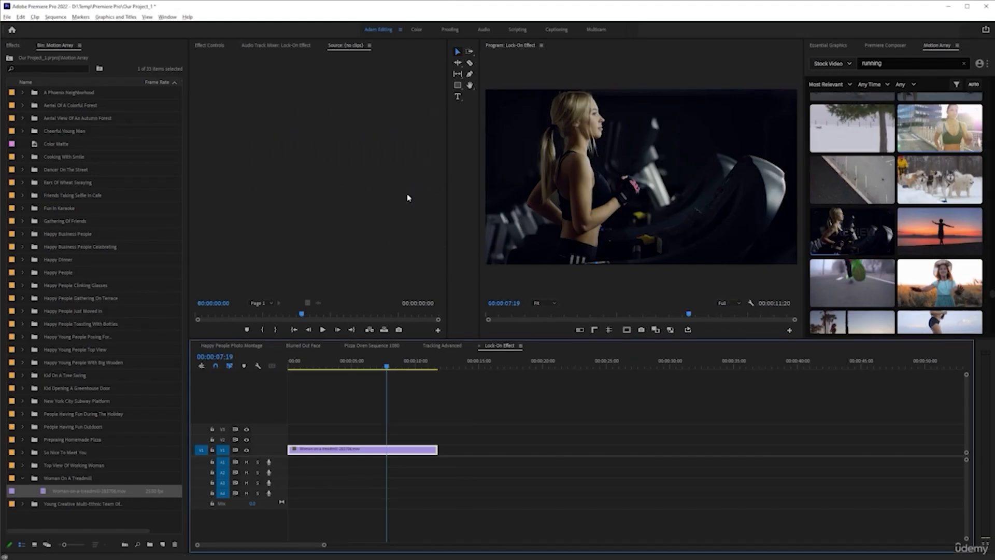
key("alt+Tab")
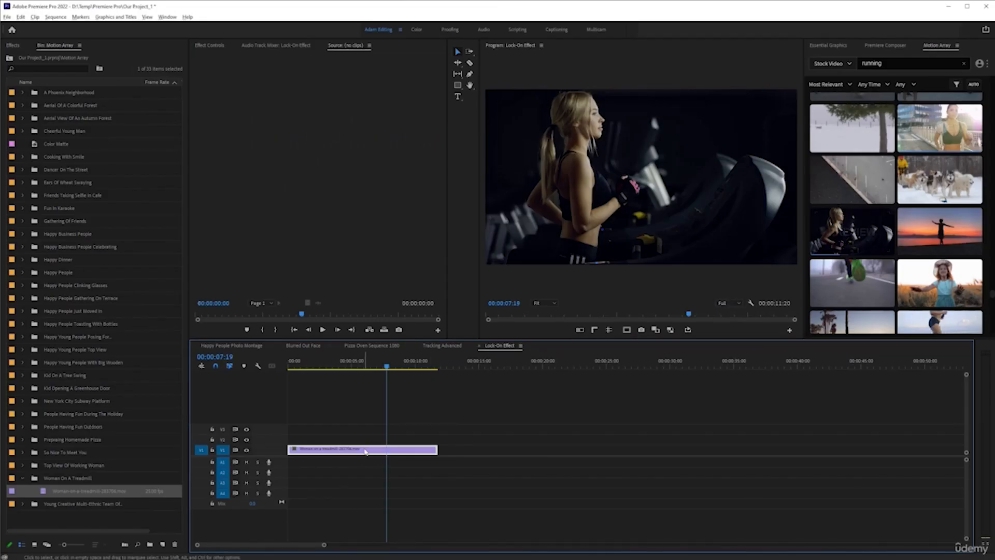
Duplicate the treadmill clip onto V2 directly above the original
left_click_drag(365, 450, 373, 438)
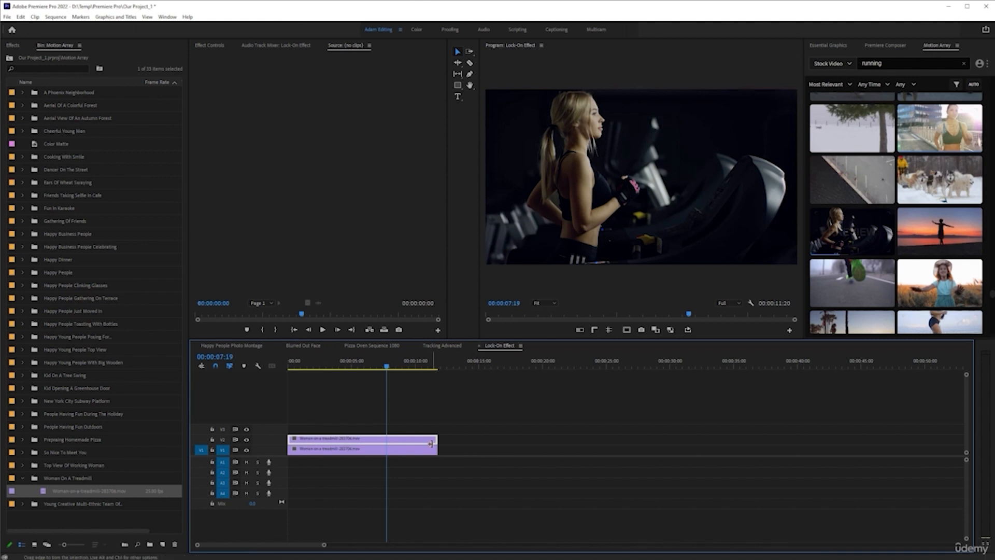
key("minus")
key("minus")
key("minus")
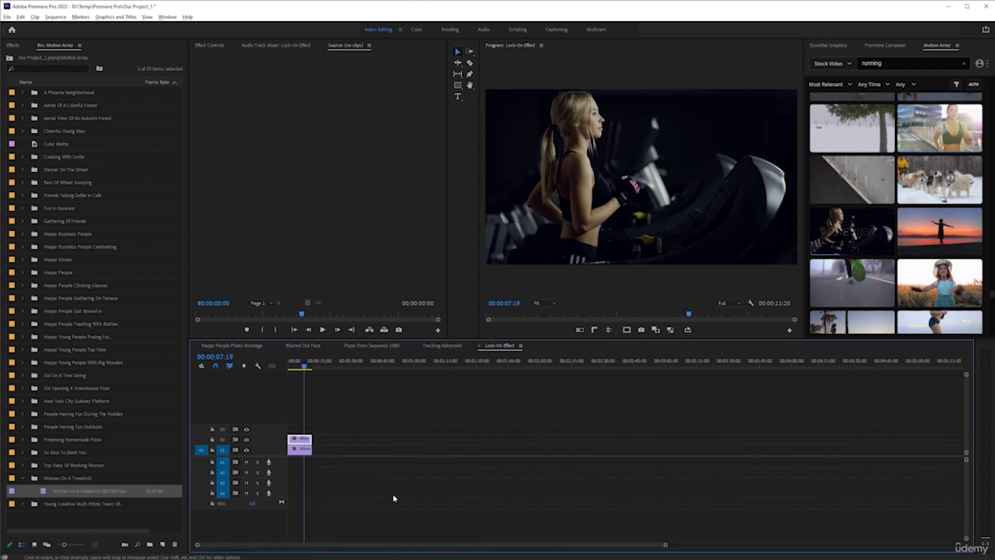
scroll(401, 450, "up", 4)
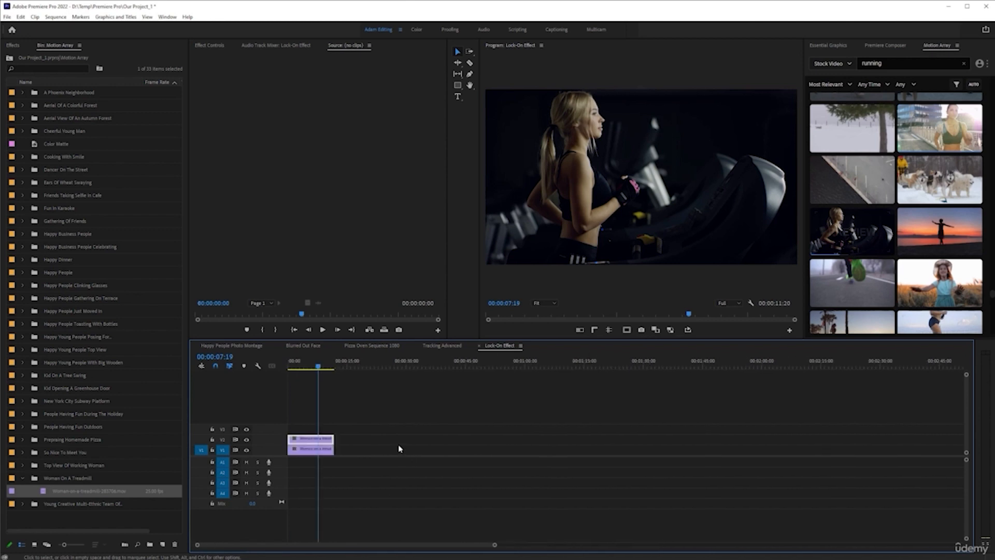
scroll(399, 447, "up", 4)
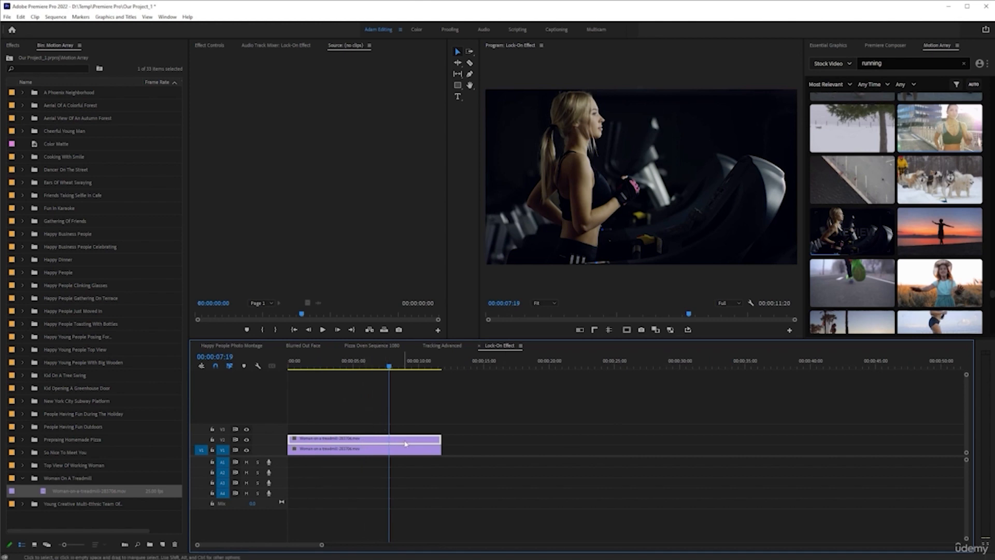
Review the tracked title in the Tracking Advanced sequence and go back to the Lock-On Effect sequence
left_click(442, 345)
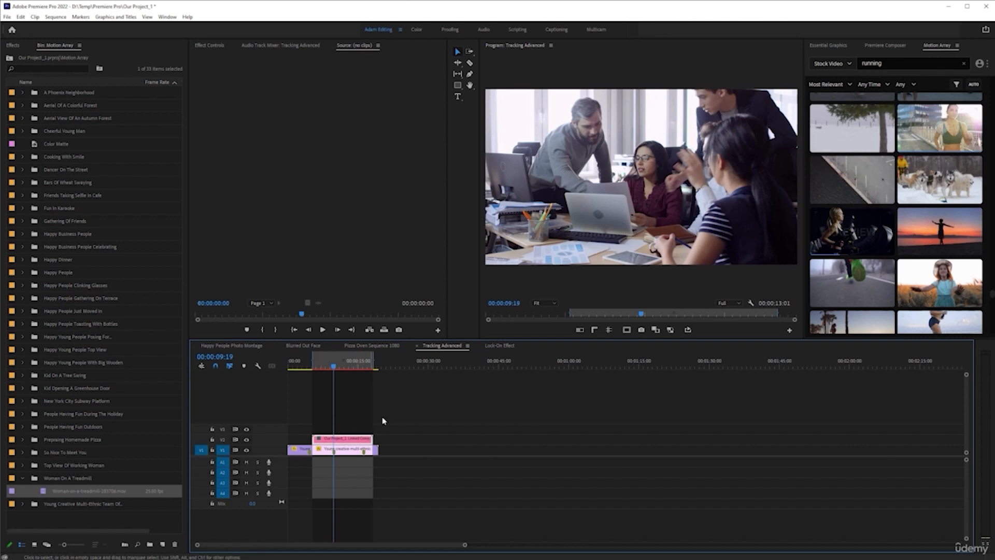
left_click_drag(333, 368, 358, 367)
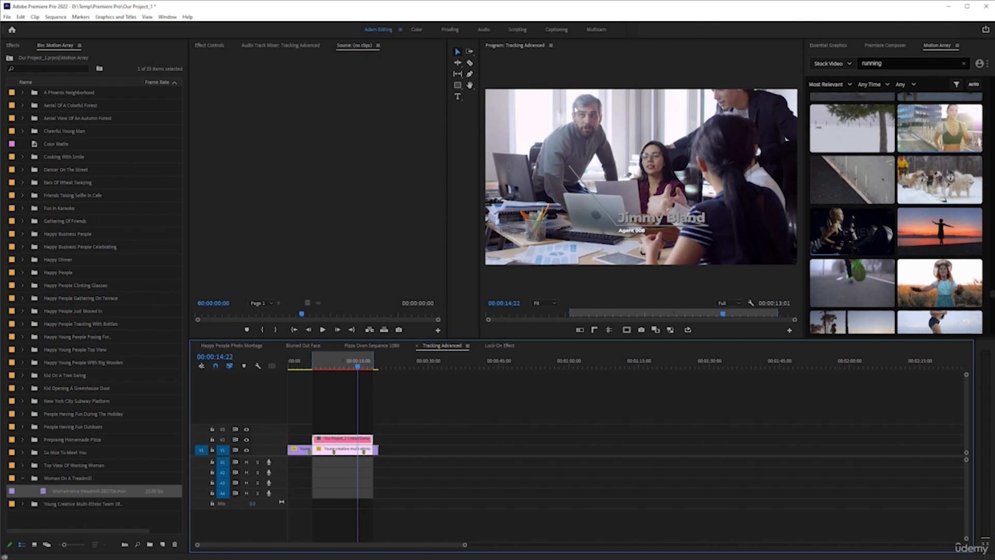
left_click(499, 345)
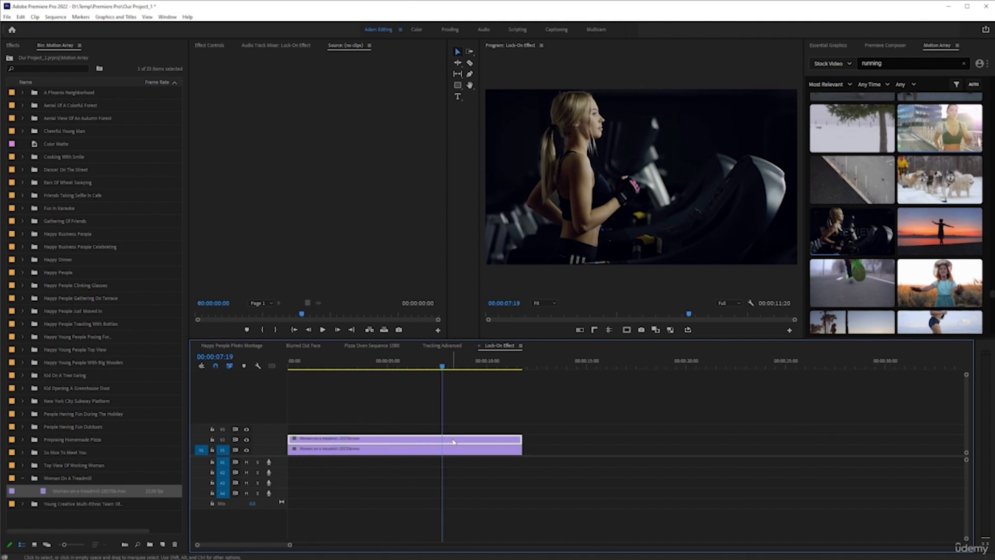
Replace the V2 treadmill copy with an After Effects composition, check the link in Premiere Pro, and switch to the comp in After Effects
right_click(454, 439)
left_click(536, 120)
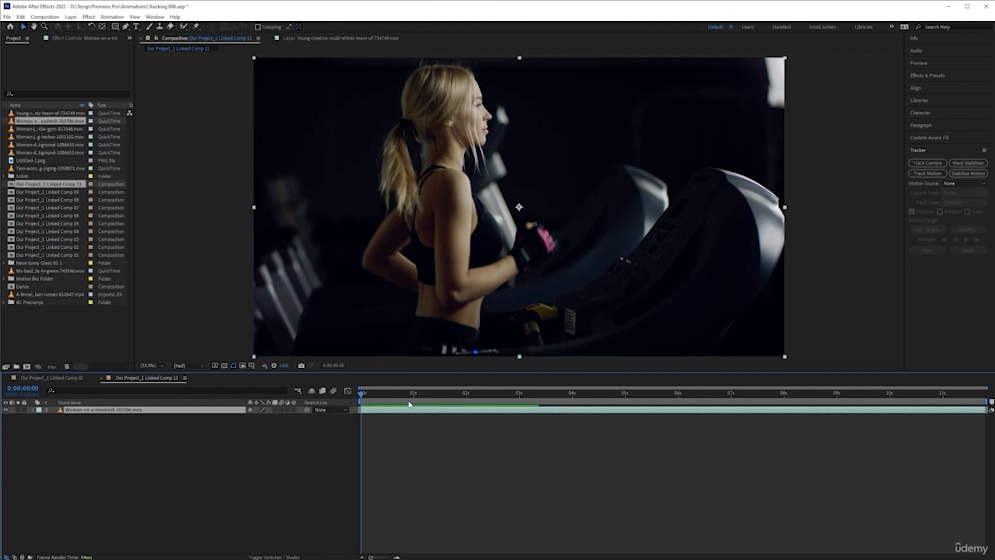
mouse_move(361, 396)
left_mouse_down()
mouse_move(609, 393)
mouse_move(360, 397)
left_mouse_up()
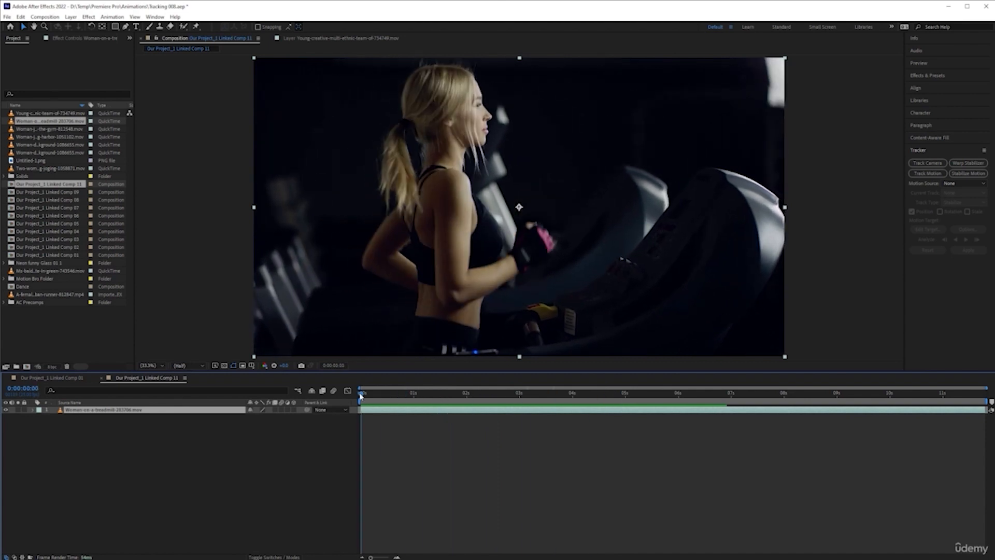
key("alt+Tab")
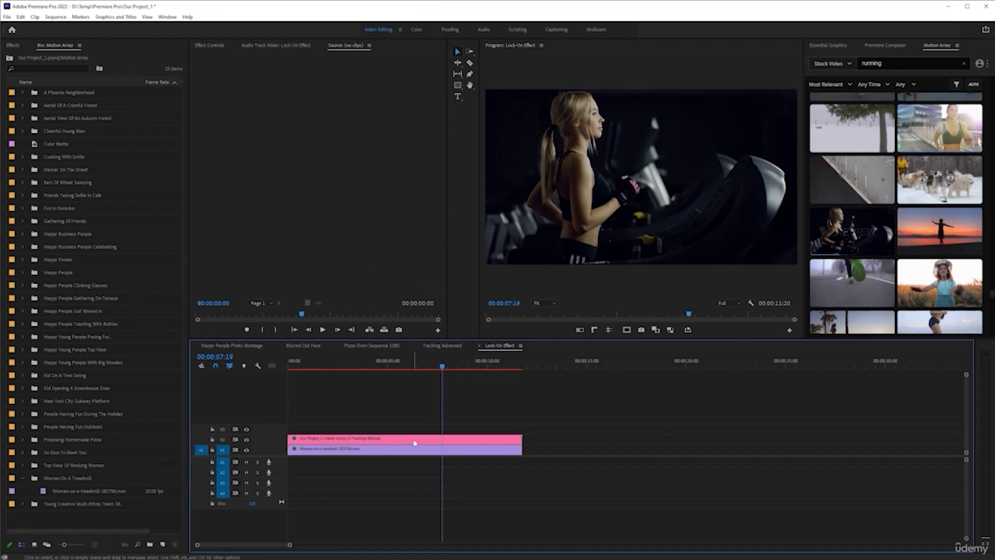
key("alt+Tab")
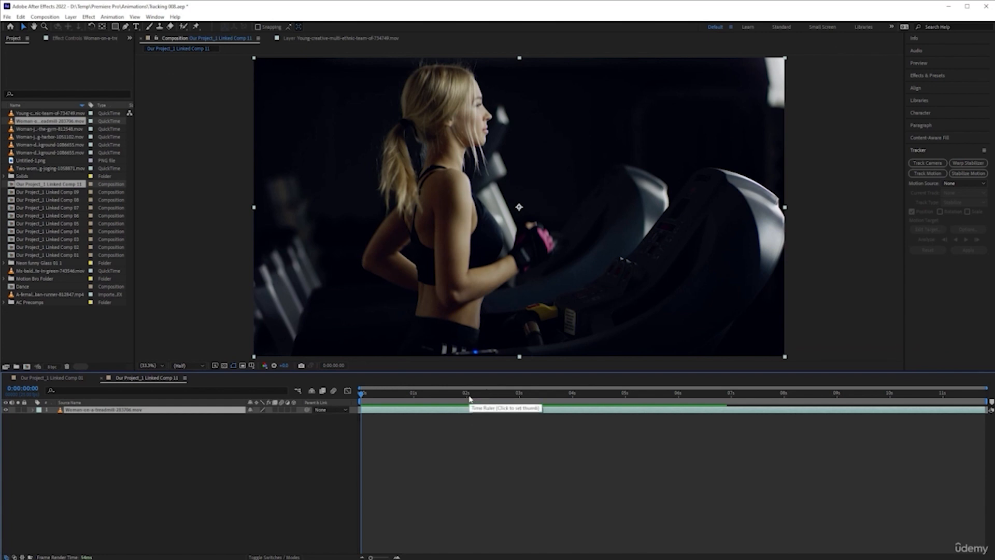
Scrub through the treadmill clip to compare the runner's head positions and set the current time to 0:00:05:20 for tracking
left_click_drag(363, 395, 685, 369)
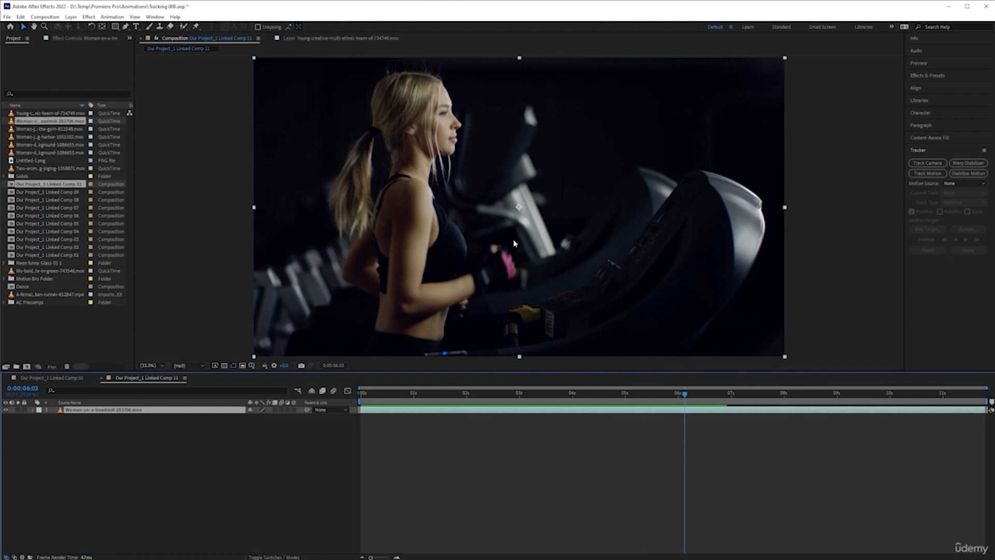
left_click_drag(686, 395, 607, 410)
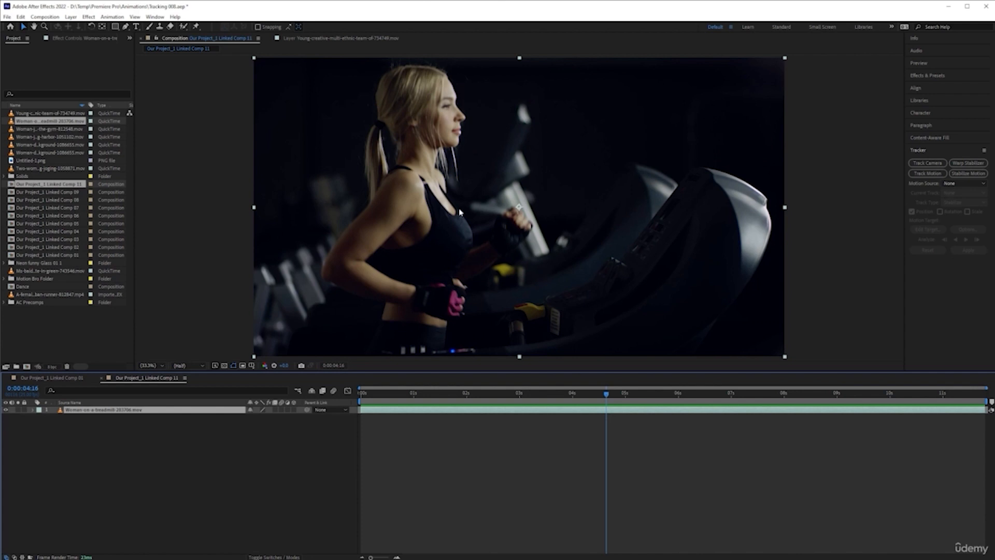
left_click_drag(605, 398, 674, 396)
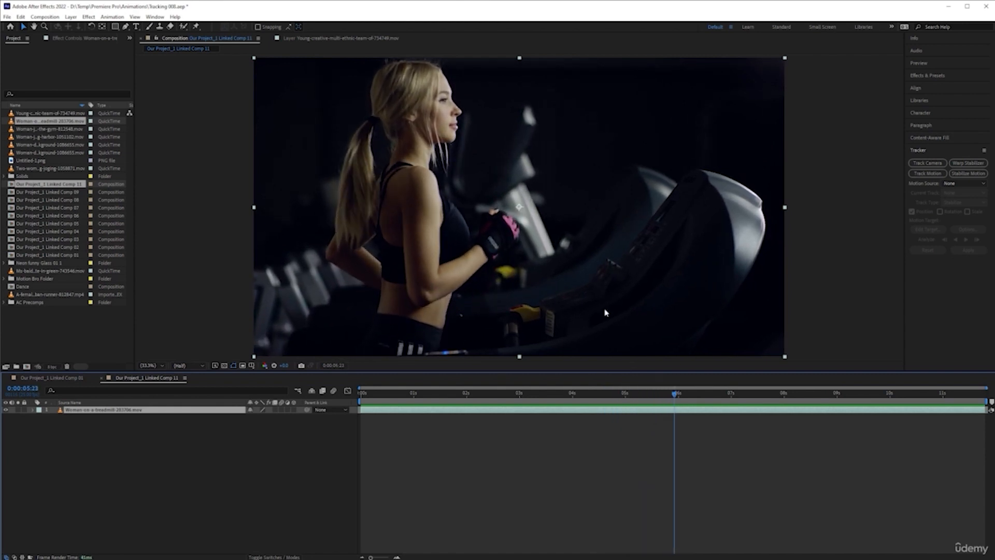
left_click_drag(675, 395, 670, 393)
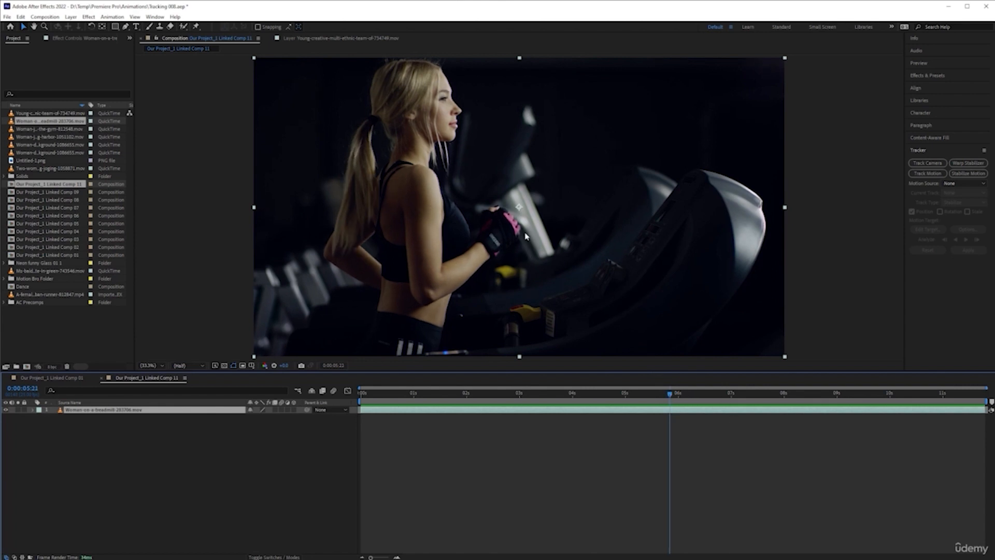
left_click_drag(670, 395, 683, 399)
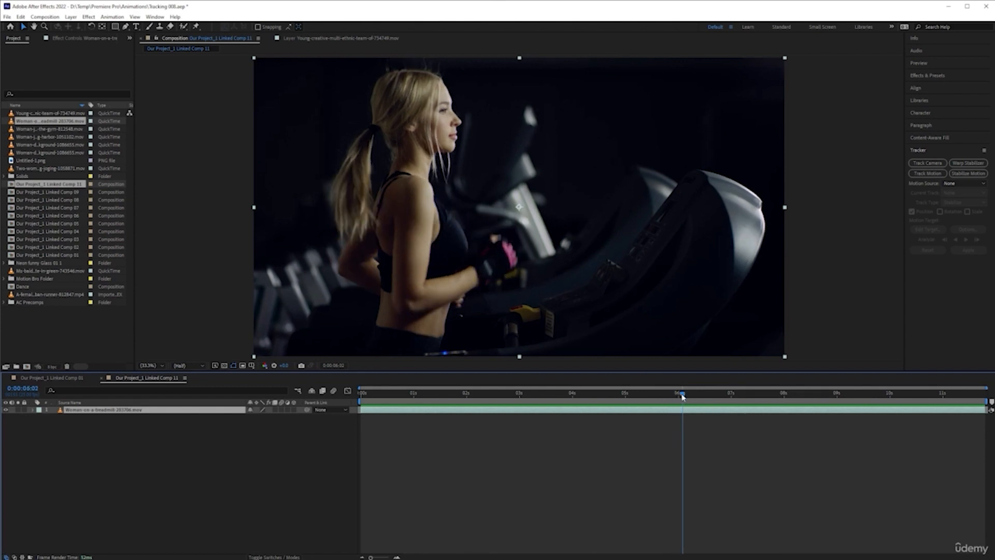
left_click_drag(682, 395, 612, 395)
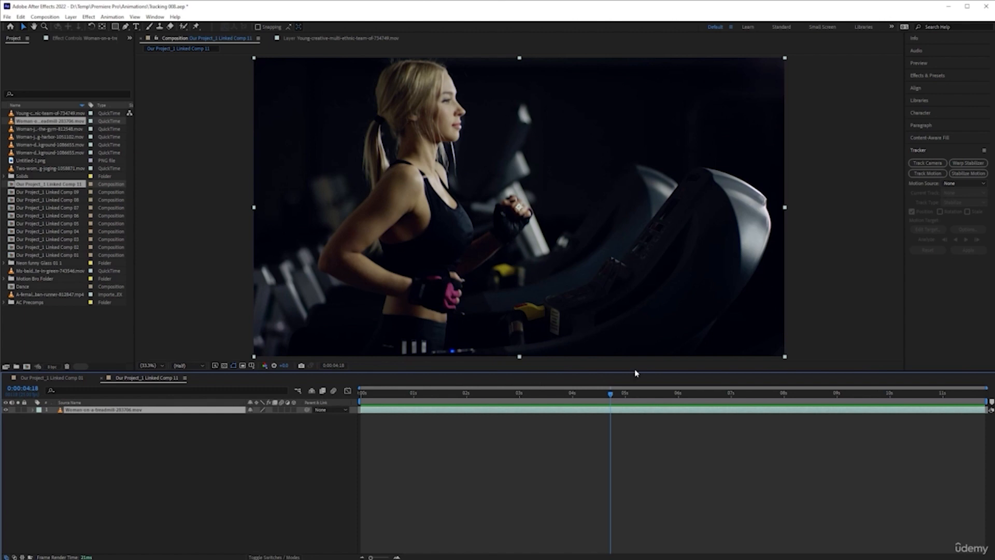
left_click_drag(610, 395, 324, 394)
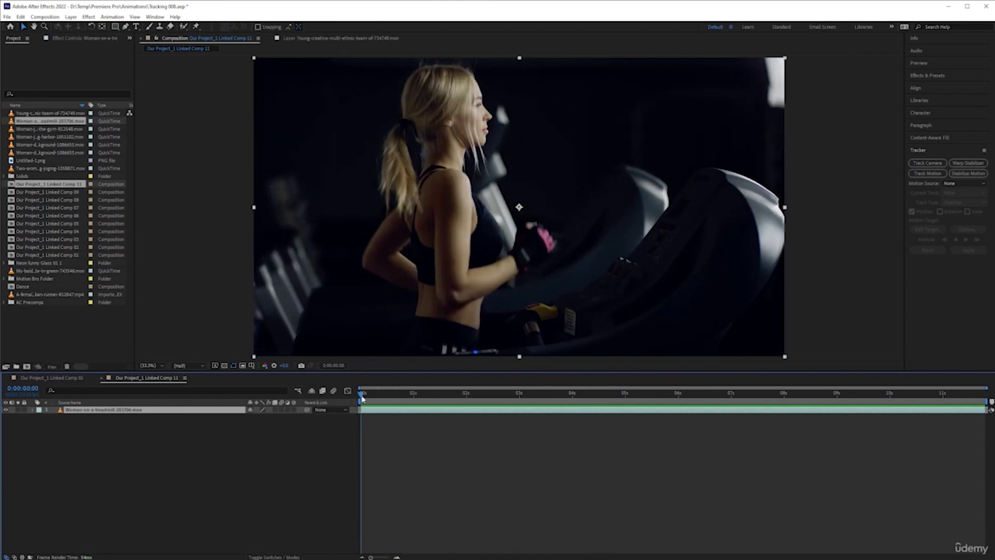
left_click_drag(362, 396, 668, 397)
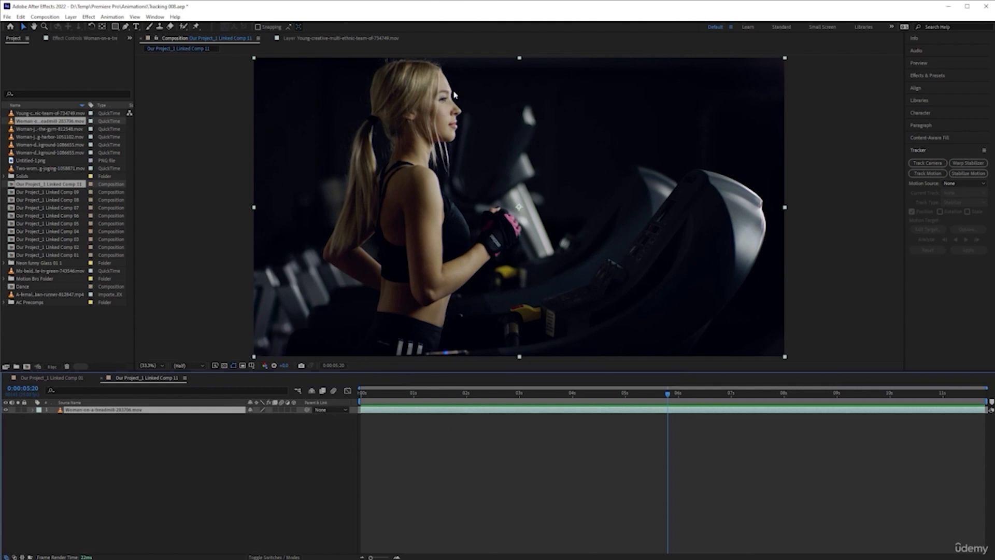
Examine the runner's face and nose at high magnification for a contrasting feature suitable for tracking
scroll(436, 109, "up", 3)
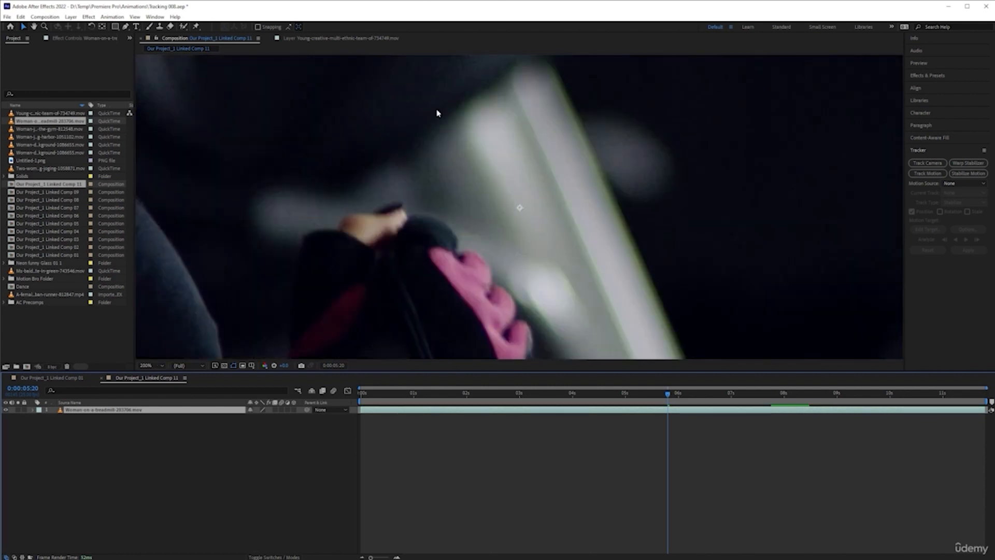
key("h")
left_click_drag(300, 100, 600, 356)
left_click_drag(581, 207, 619, 309)
left_click_drag(513, 123, 524, 271)
key("v")
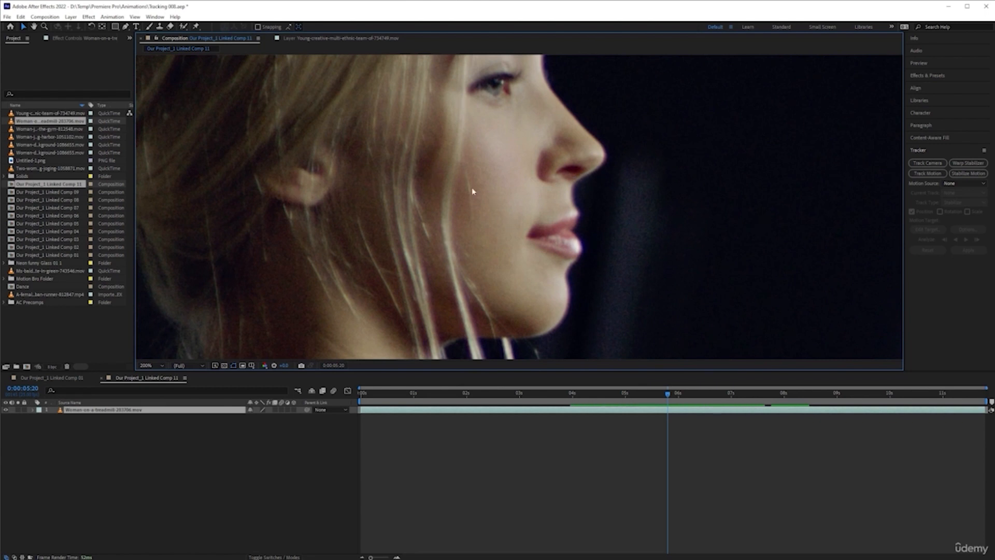
key("h")
left_click_drag(559, 95, 511, 147)
key("v")
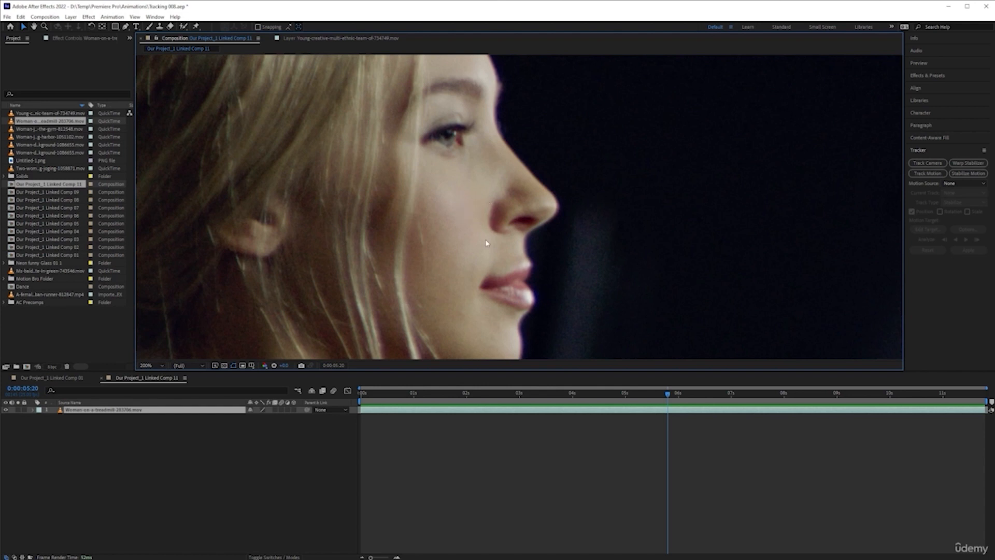
scroll(487, 243, "down", 1)
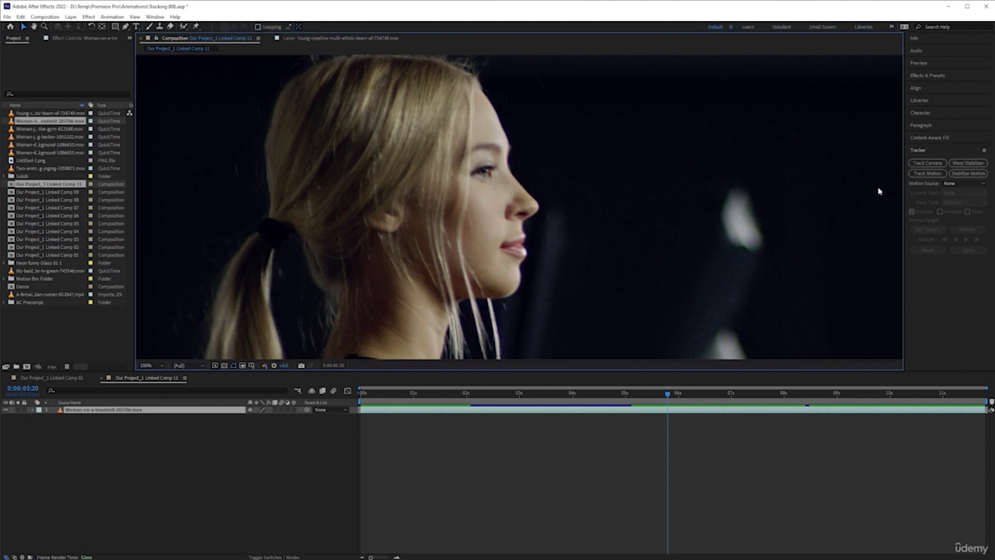
scroll(503, 231, "down", 1)
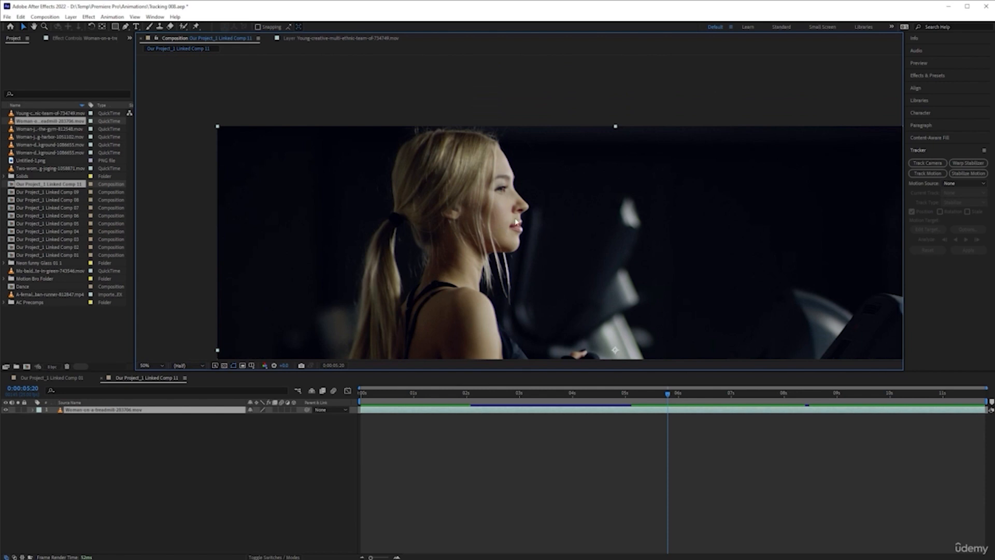
scroll(517, 222, "up", 8)
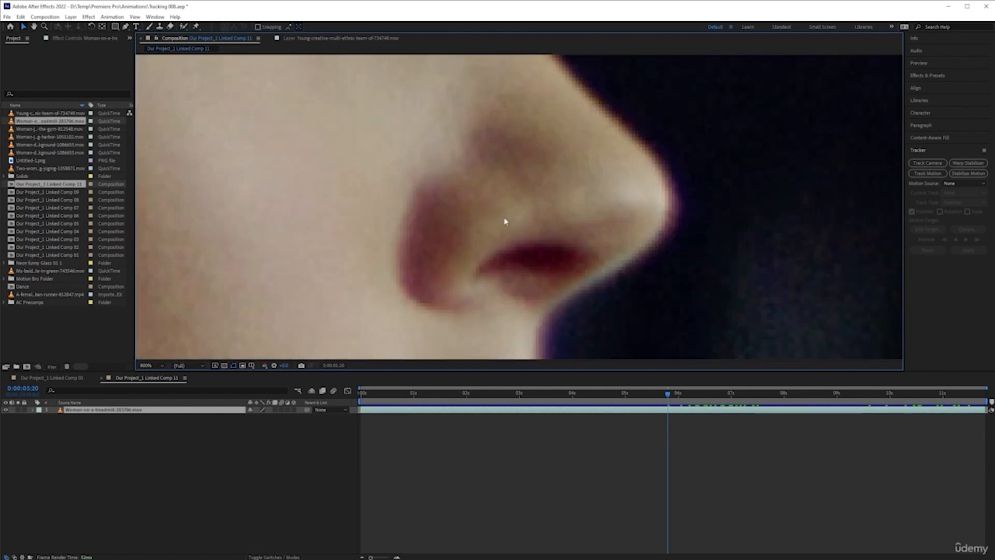
scroll(508, 228, "down", 8)
scroll(499, 231, "up", 4)
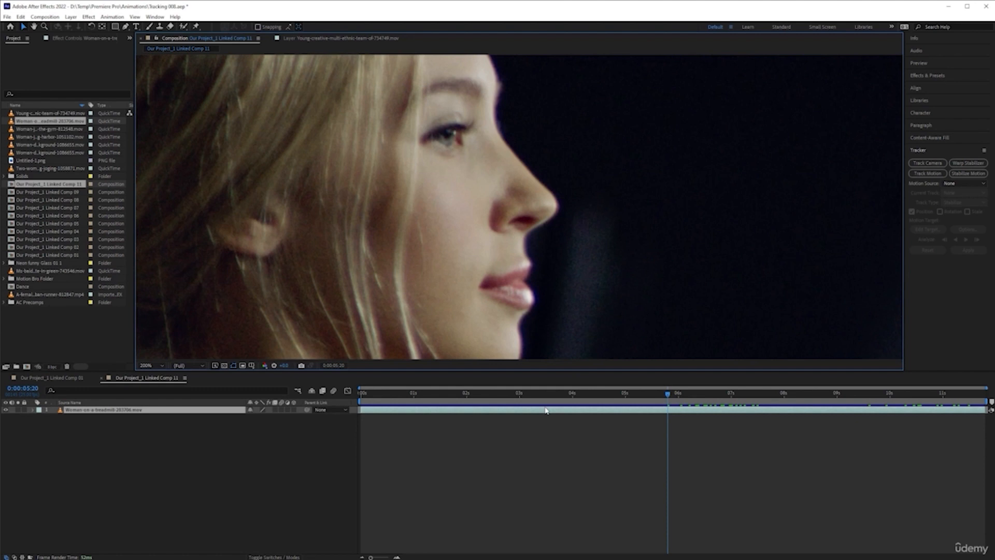
Start Stabilize Motion on the treadmill clip with Position enabled and move Track Point 1 to the tip of the runner's nose
left_click(968, 173)
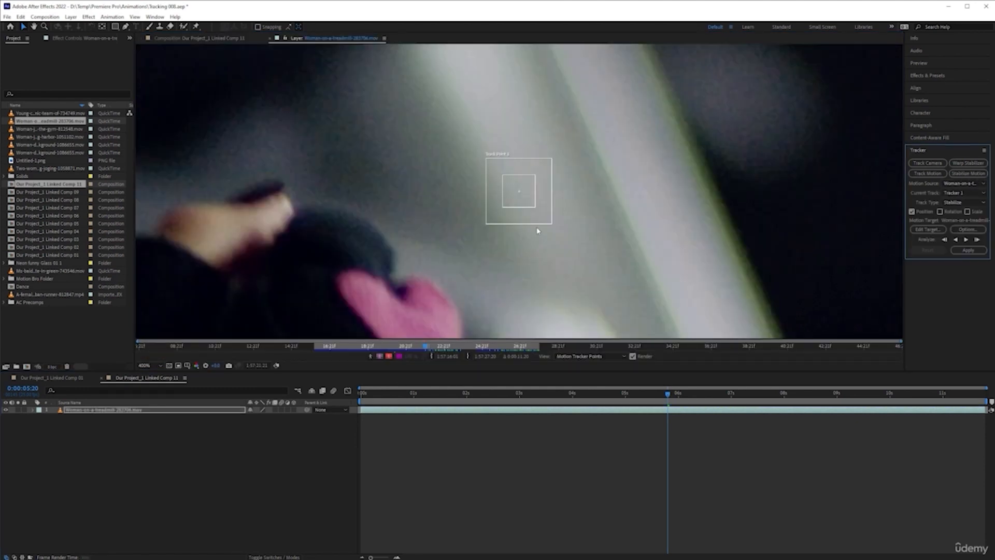
left_click_drag(538, 226, 478, 208)
scroll(478, 207, "down", 4)
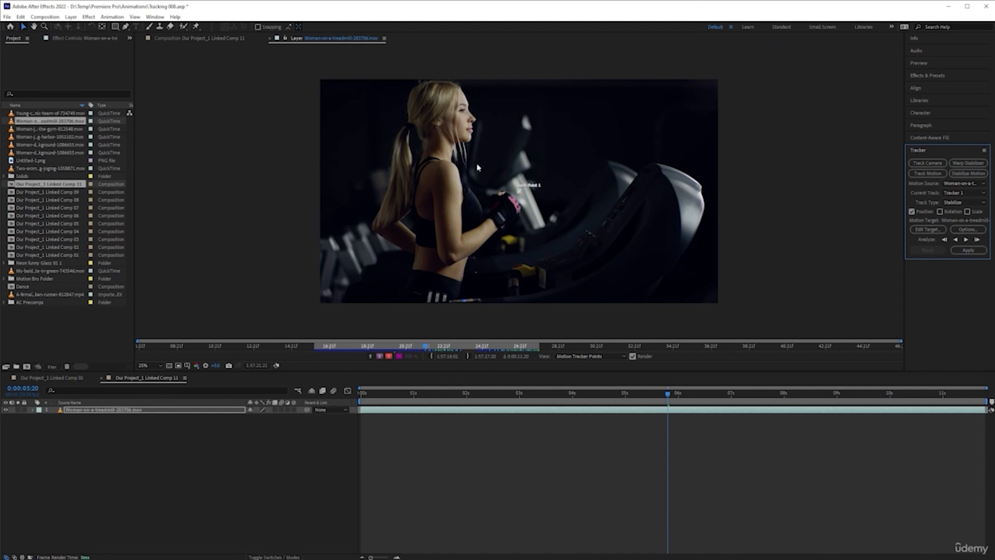
key("period")
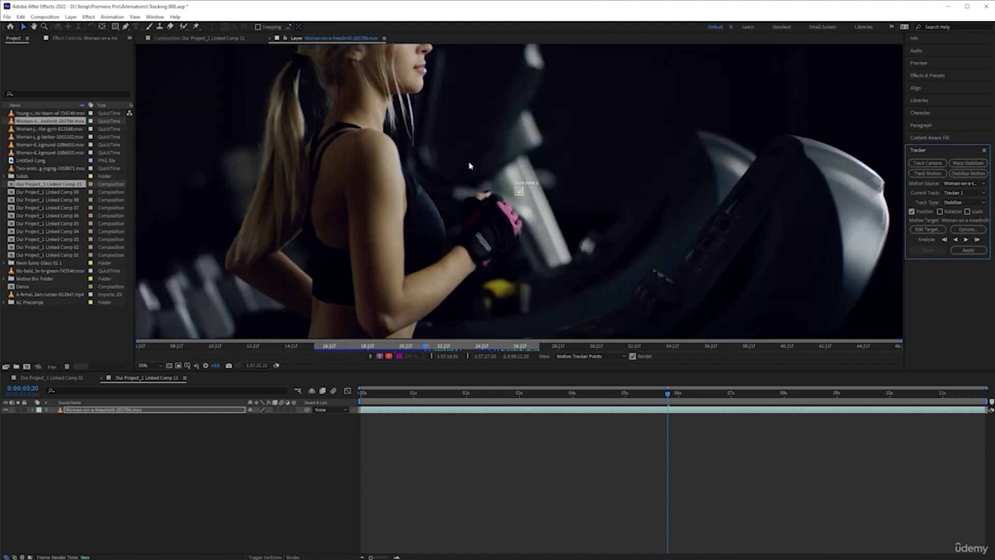
key("period")
key("period")
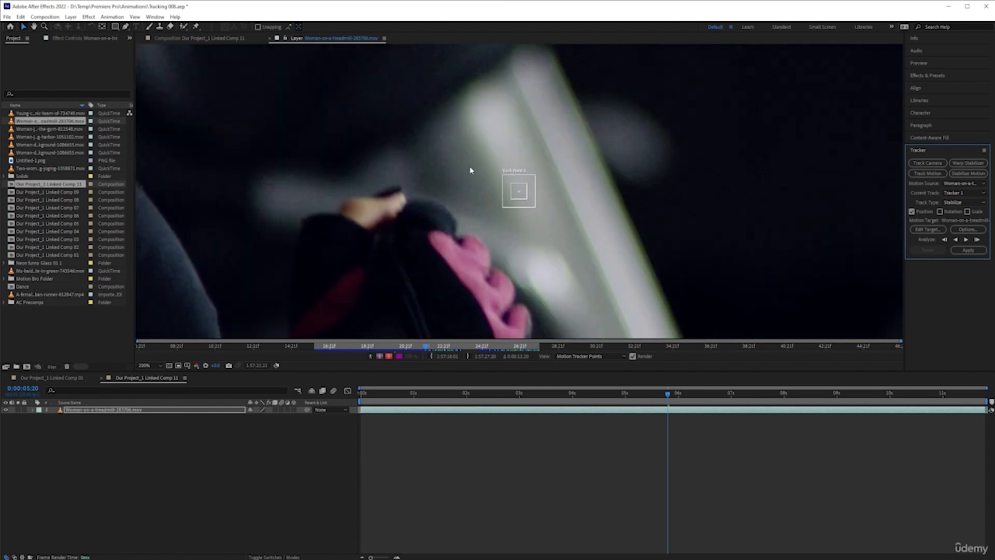
left_click(508, 184)
left_click_drag(508, 186, 165, 70)
left_click_drag(150, 31, 630, 228)
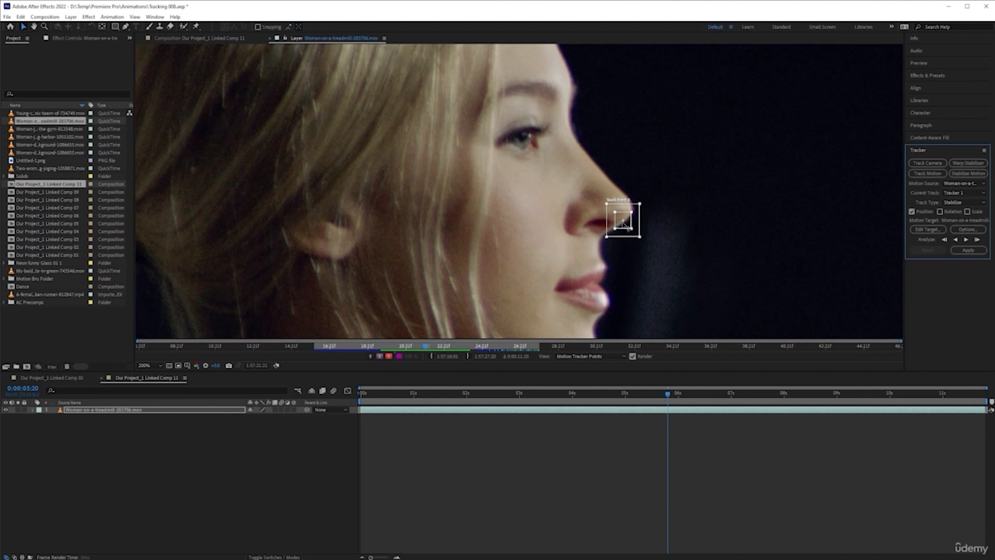
Try Track Point 1 on the bridge of the nose and the dark background, and place it at the nostril's edge
left_click_drag(625, 228, 571, 183)
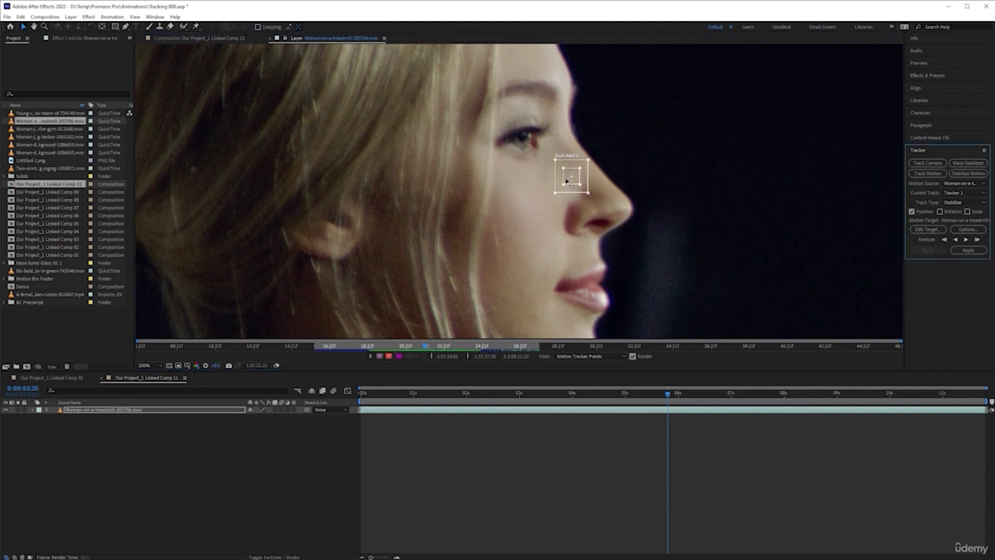
left_click_drag(577, 183, 674, 196)
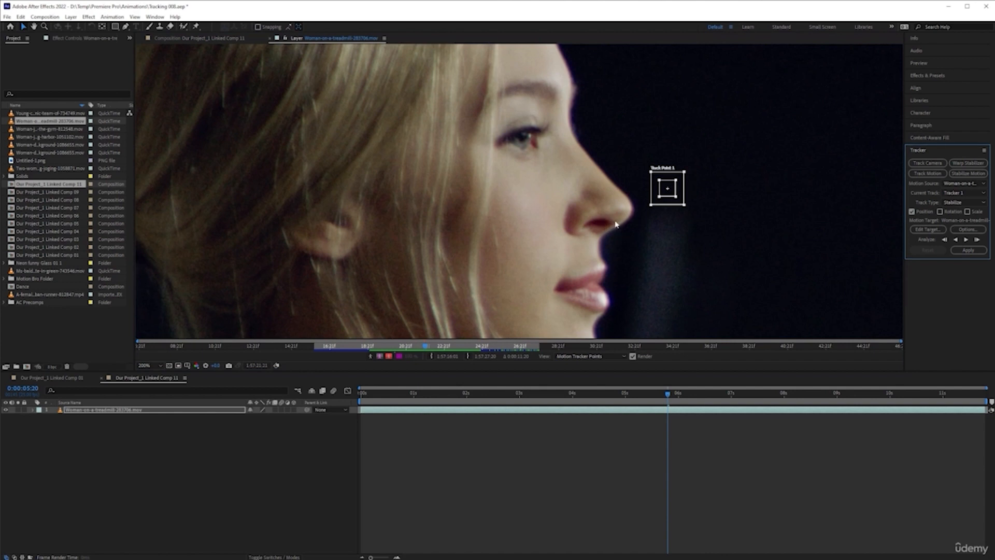
left_click(665, 196)
mouse_move(665, 195)
left_mouse_down()
mouse_move(629, 213)
mouse_move(677, 203)
left_mouse_up()
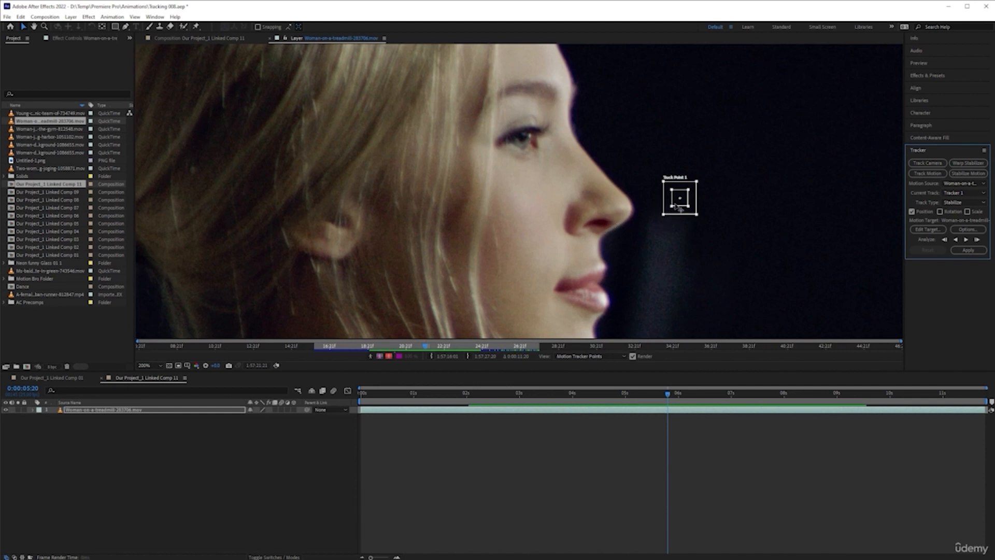
left_click_drag(674, 207, 609, 231)
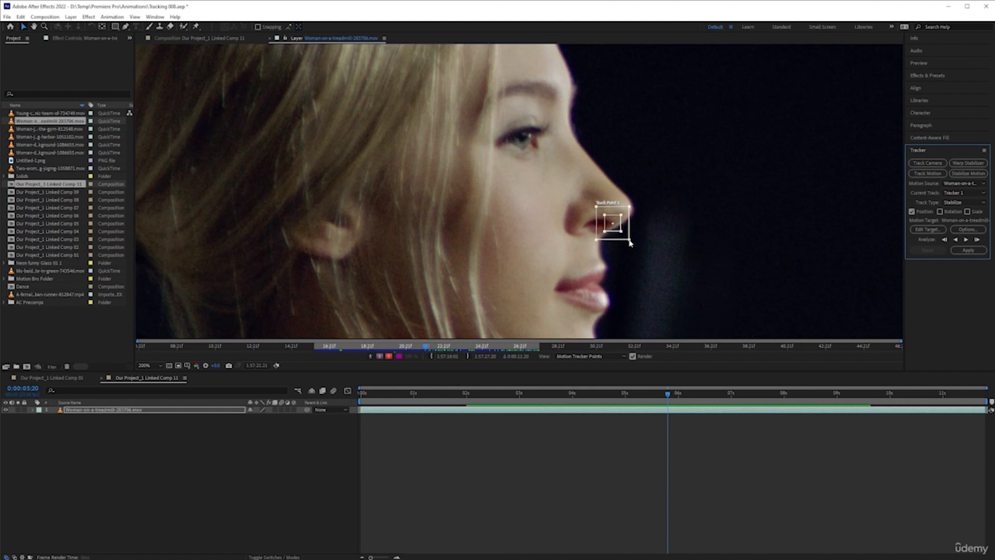
Enlarge Track Point 1's search region to cover the whole nose and its feature region to cover the nostril
left_click(630, 243)
left_click_drag(630, 243, 649, 262)
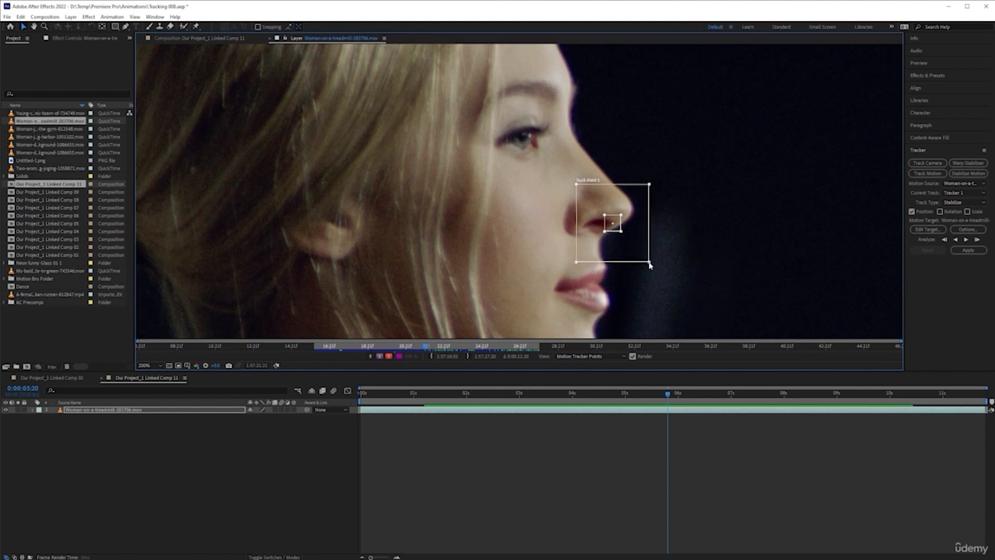
left_click(622, 232)
left_click_drag(622, 232, 628, 237)
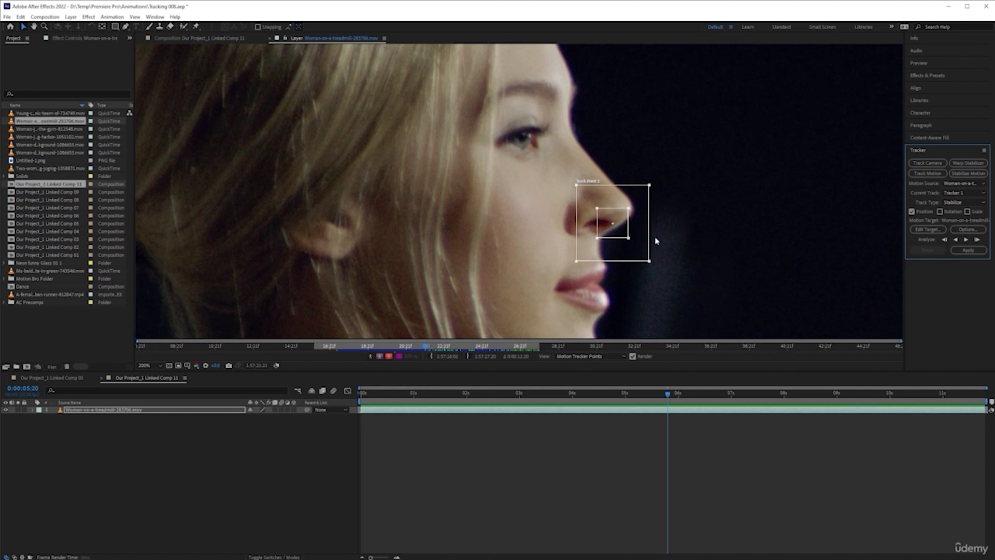
Review the low-confidence behaviors in the Motion Tracker Options and keep Stop Tracking selected
left_click(965, 229)
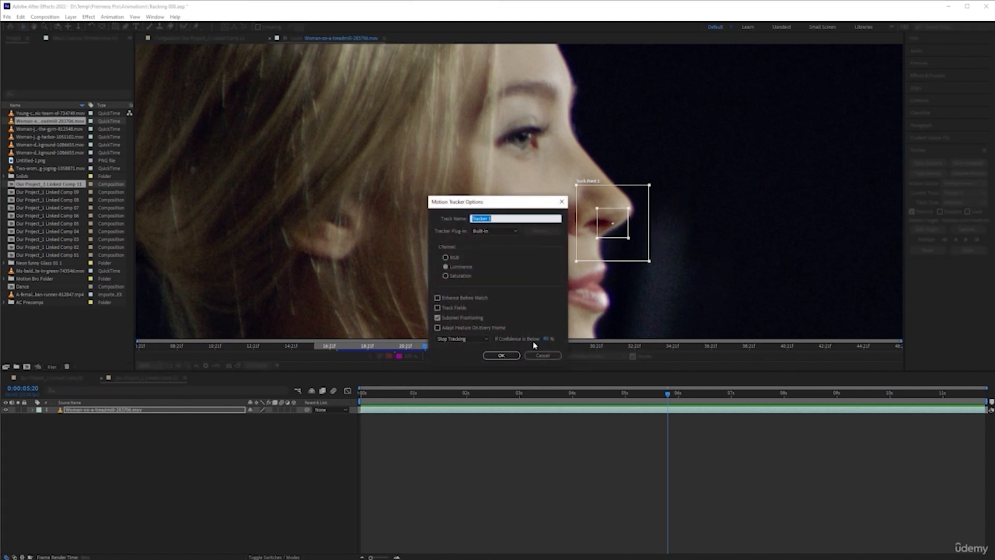
left_click(458, 339)
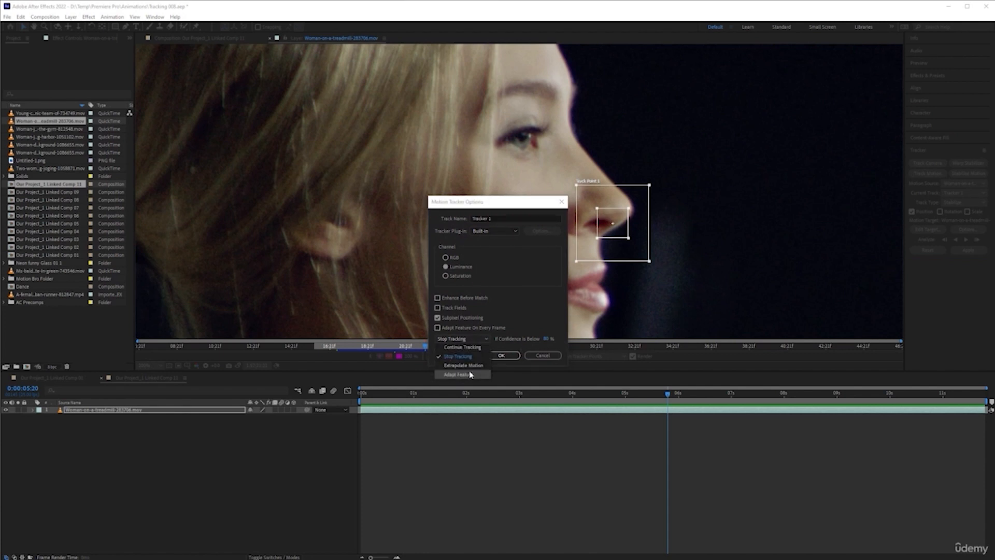
left_click(525, 309)
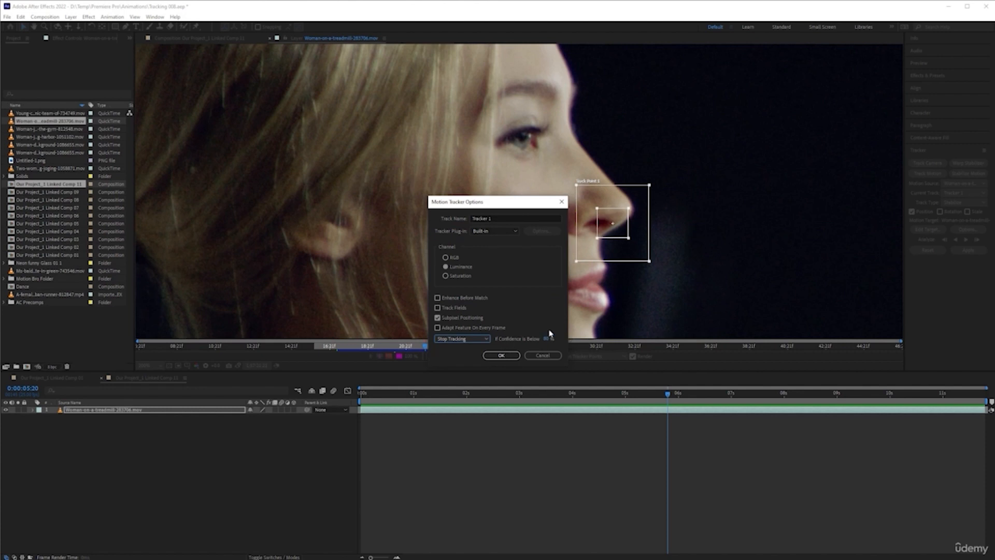
left_click(501, 356)
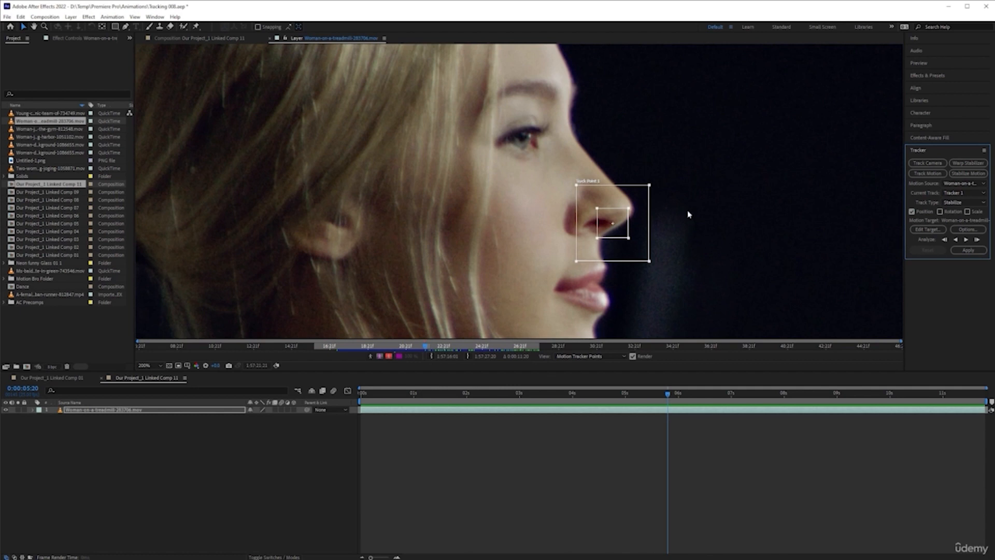
Analyze the nose track backward from 0:00:05:20 to the start of the clip
key("comma")
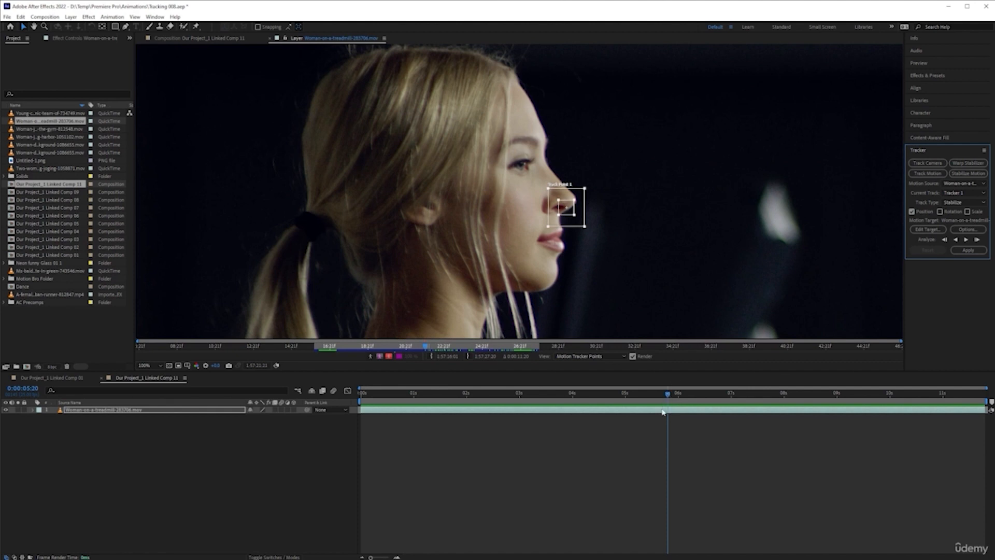
left_click(957, 240)
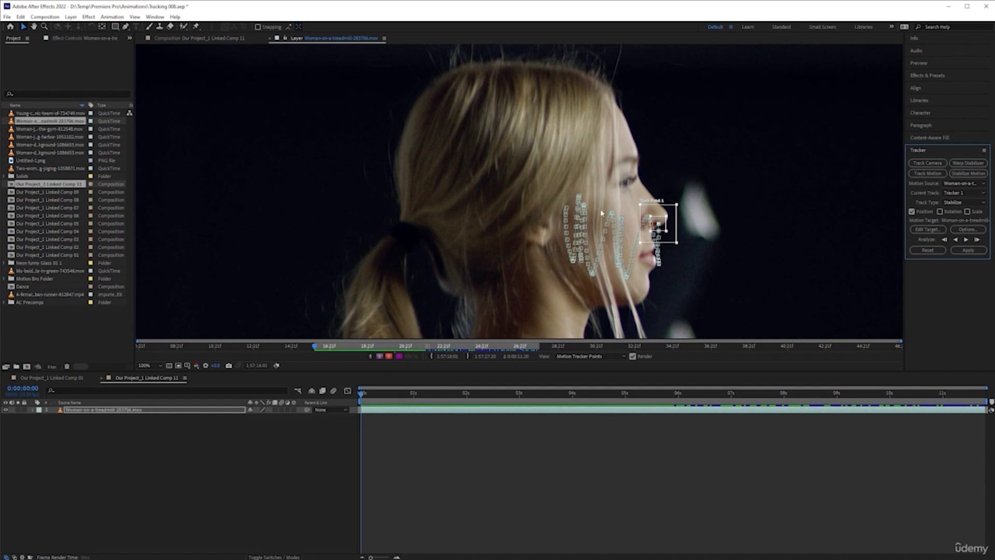
Scrub forward through the tracked clip to 0:00:08:08 to check Track Point 1 against the runner's nose
mouse_move(363, 395)
left_mouse_down()
mouse_move(859, 374)
mouse_move(777, 382)
mouse_move(798, 384)
left_mouse_up()
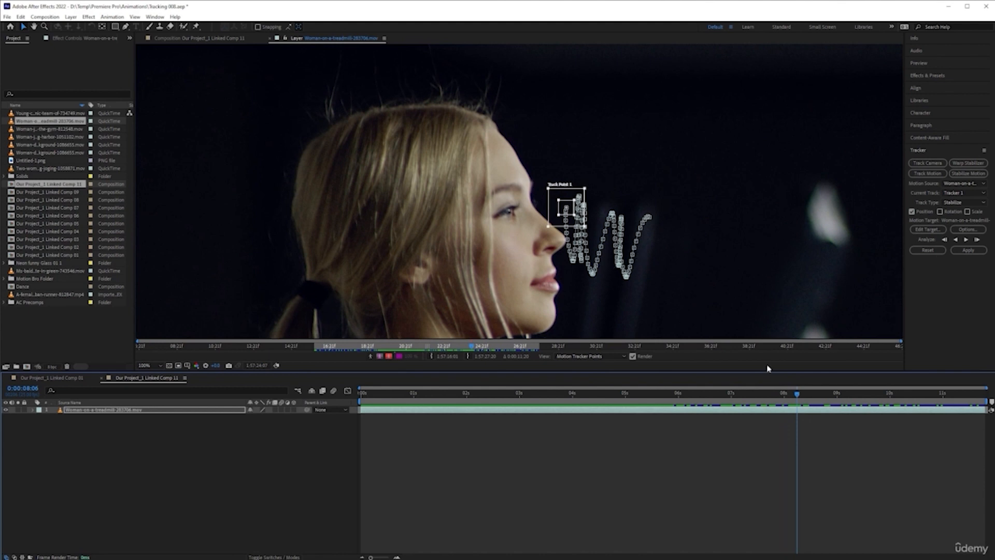
mouse_move(799, 397)
left_mouse_down()
mouse_move(882, 398)
mouse_move(801, 400)
left_mouse_up()
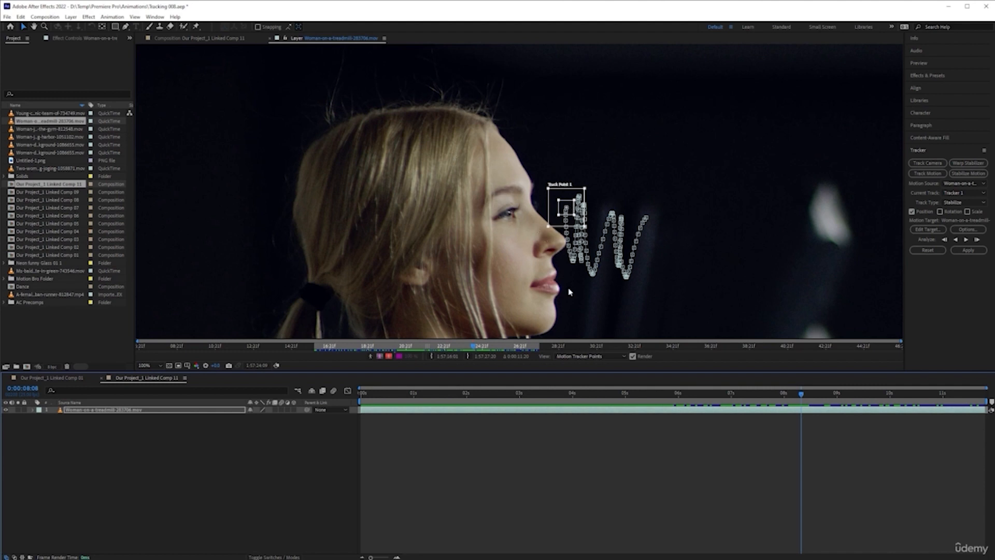
key("comma")
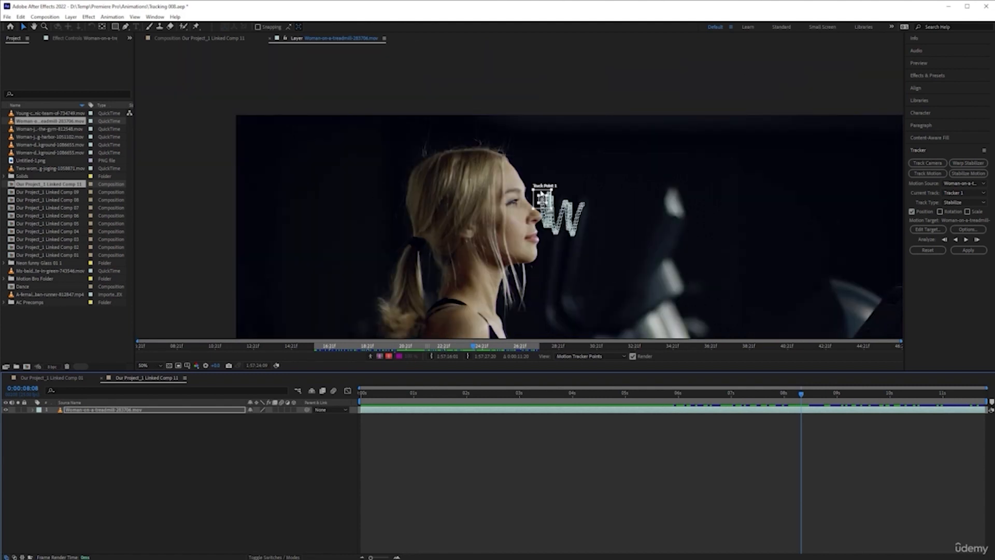
Reveal the clip's Track Point 1 keyframes and analyze the nose track forward from the last one at 0:00:05:20 to the clip's end
left_click_drag(802, 396, 740, 399)
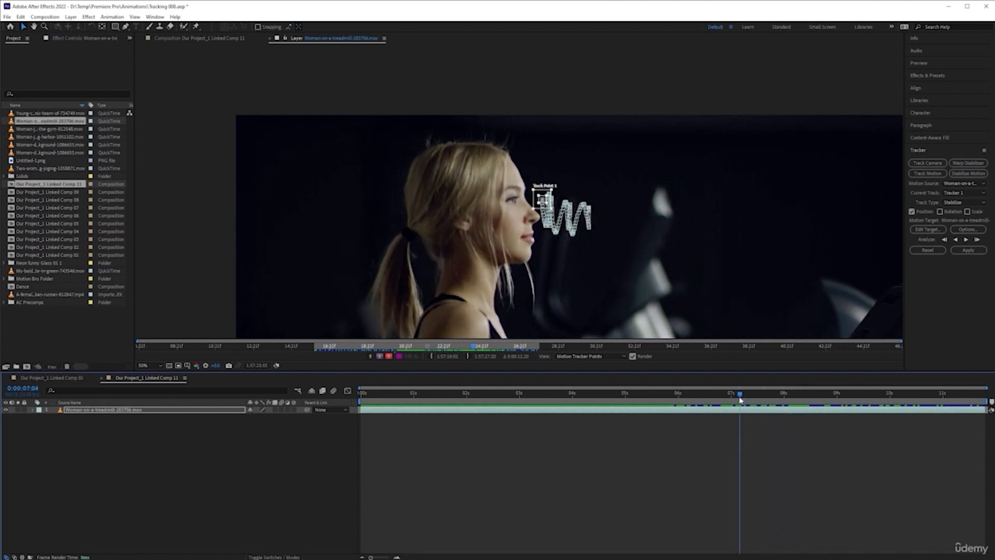
left_click(159, 410)
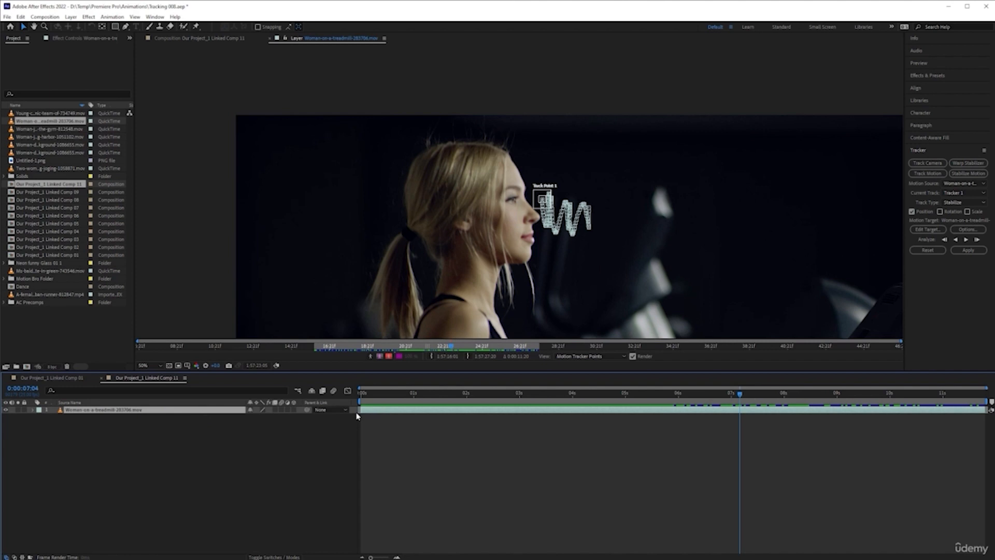
key("u")
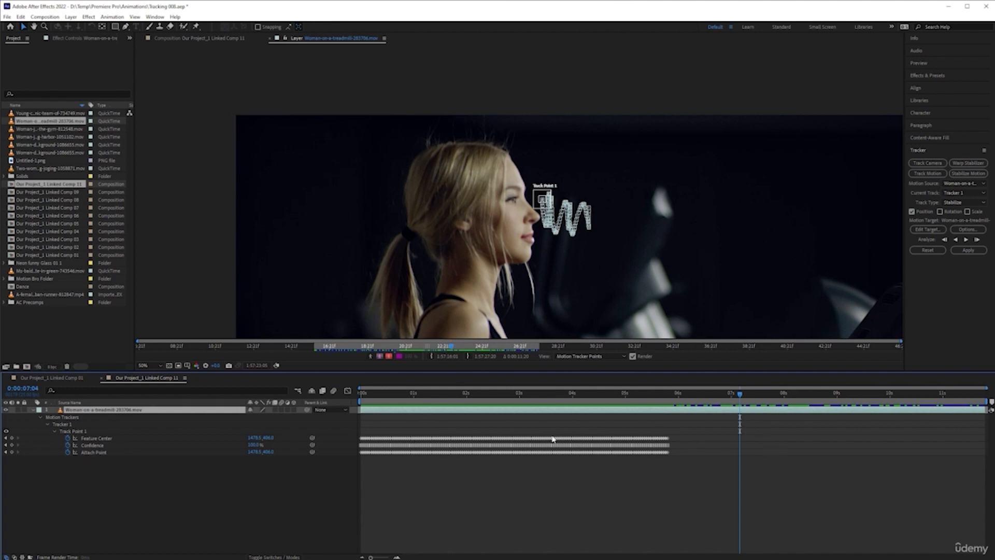
scroll(486, 471, "up", 5)
scroll(585, 448, "down", 3)
scroll(559, 473, "down", 6)
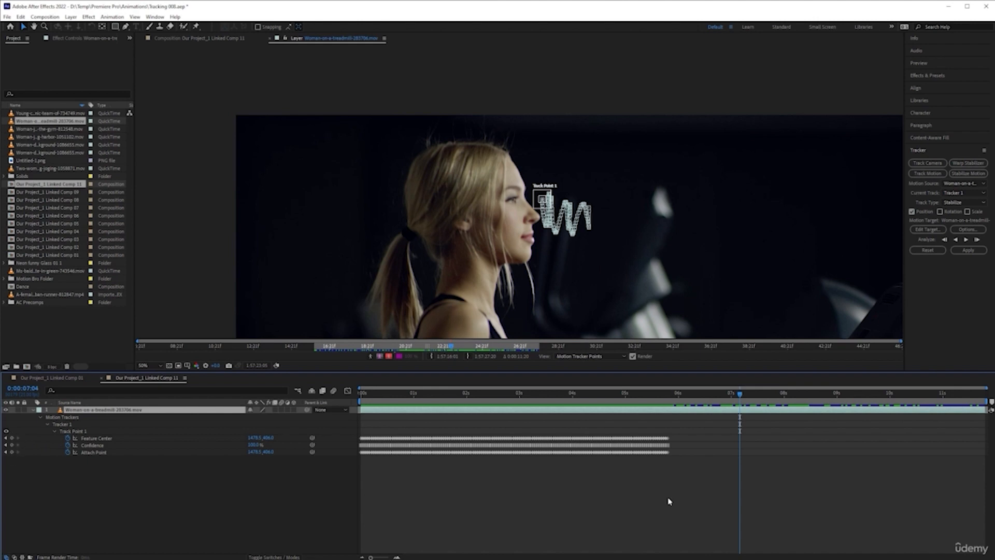
left_click(7, 439)
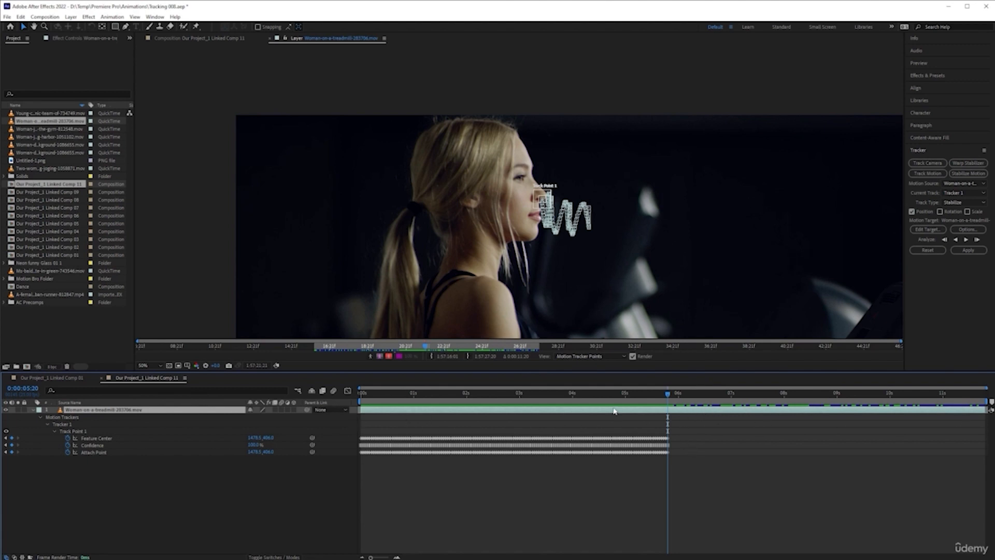
left_click(967, 240)
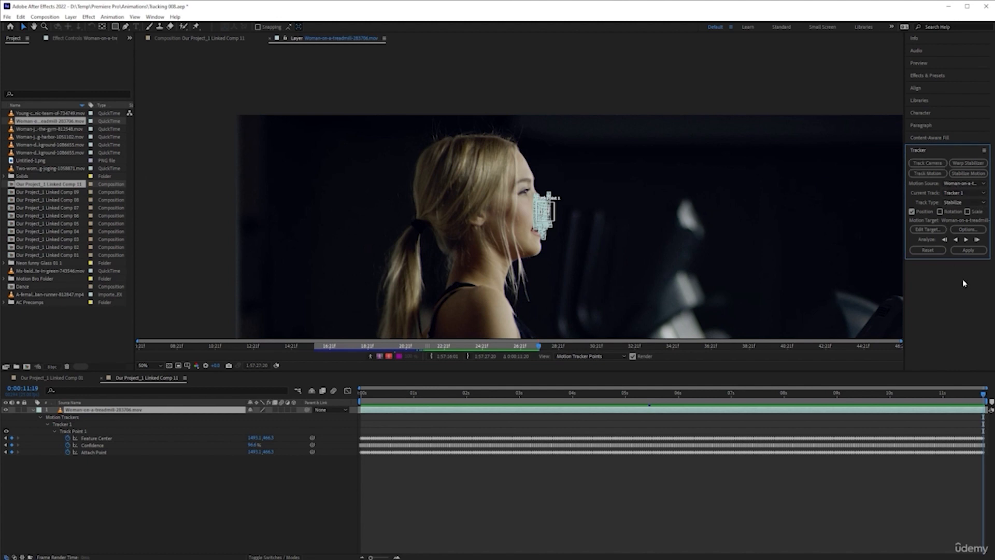
Apply the stabilization to the runner clip in both the X and Y dimensions
left_click(968, 250)
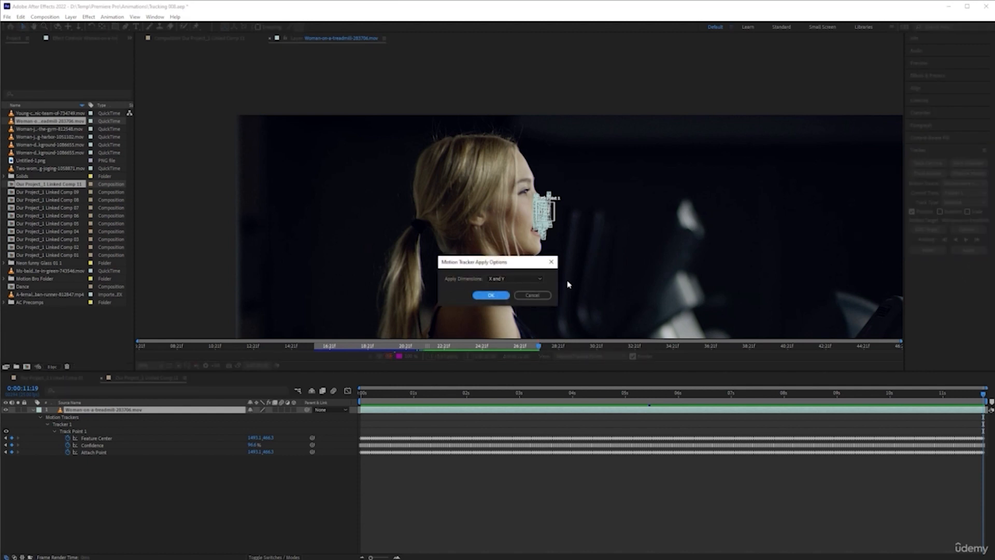
left_click(539, 281)
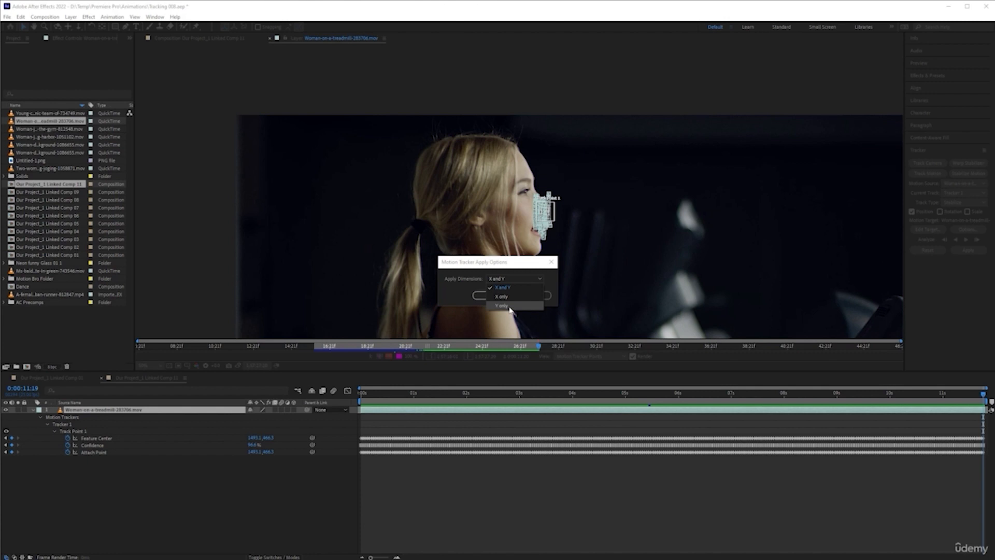
left_click(530, 264)
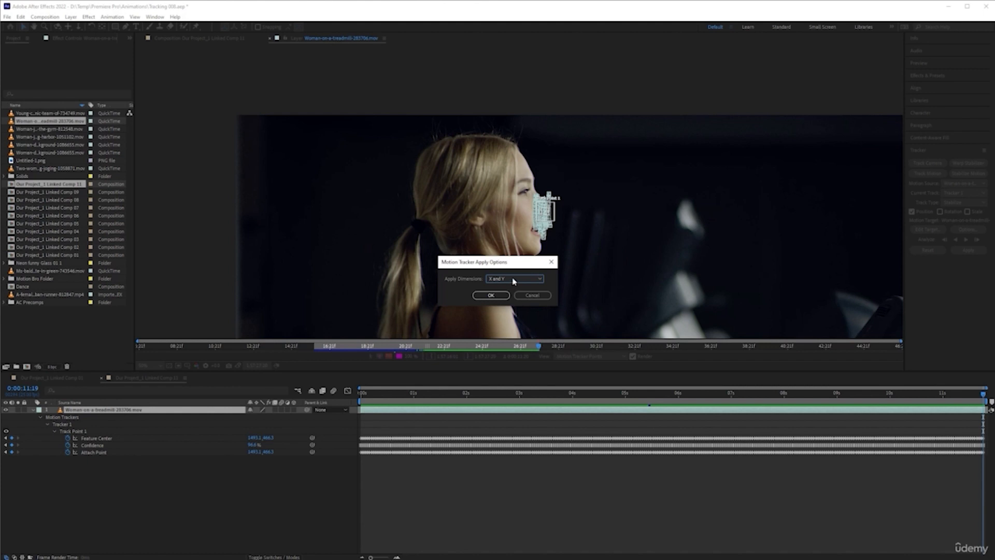
left_click(491, 295)
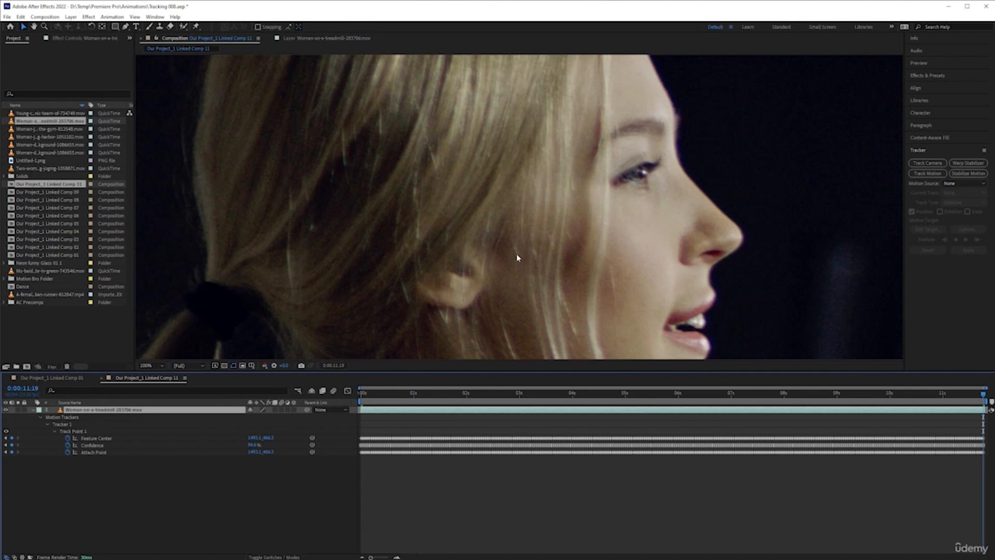
Fit the composition in the viewer and play the stabilized clip from the start to check the lock on the face
scroll(516, 254, "down", 4)
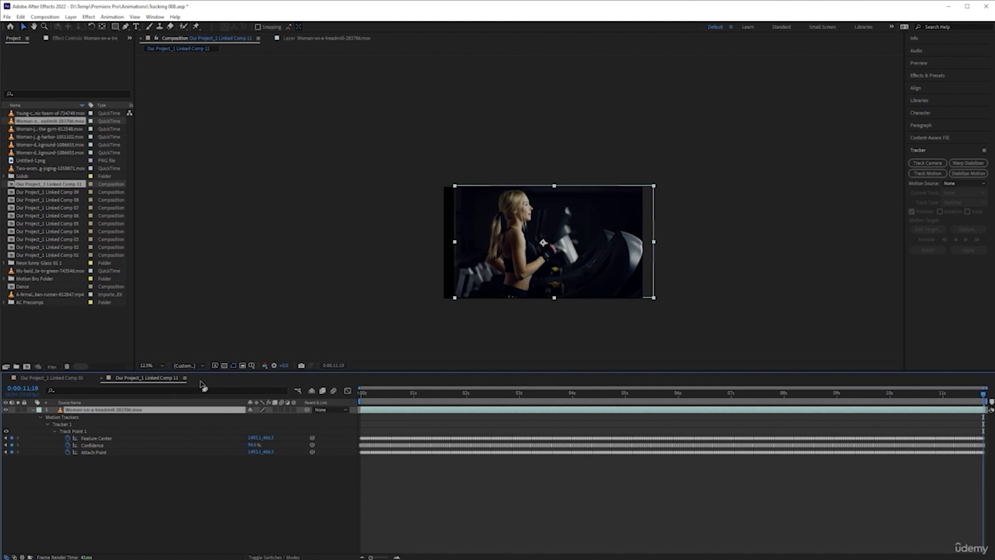
left_click(153, 365)
left_click(183, 377)
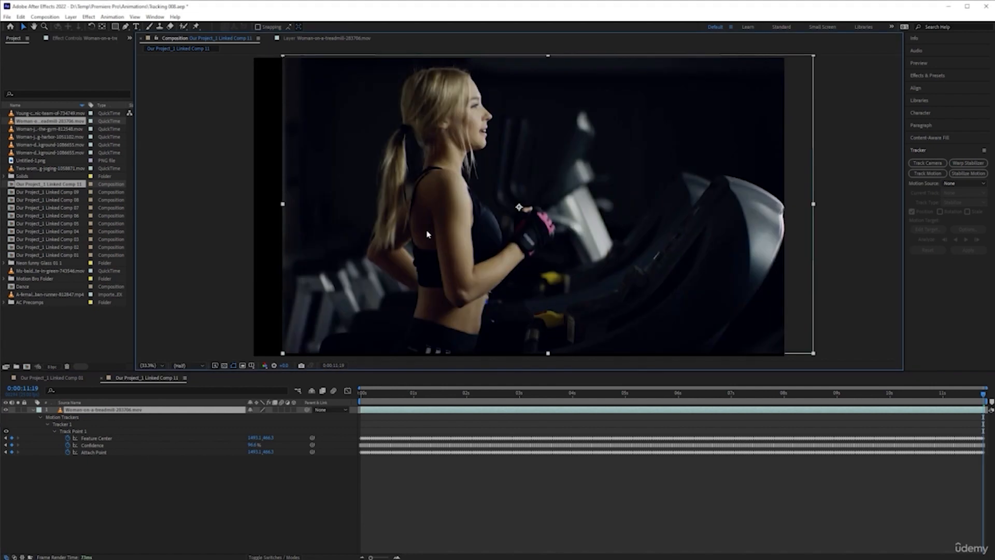
left_click_drag(376, 398, 321, 399)
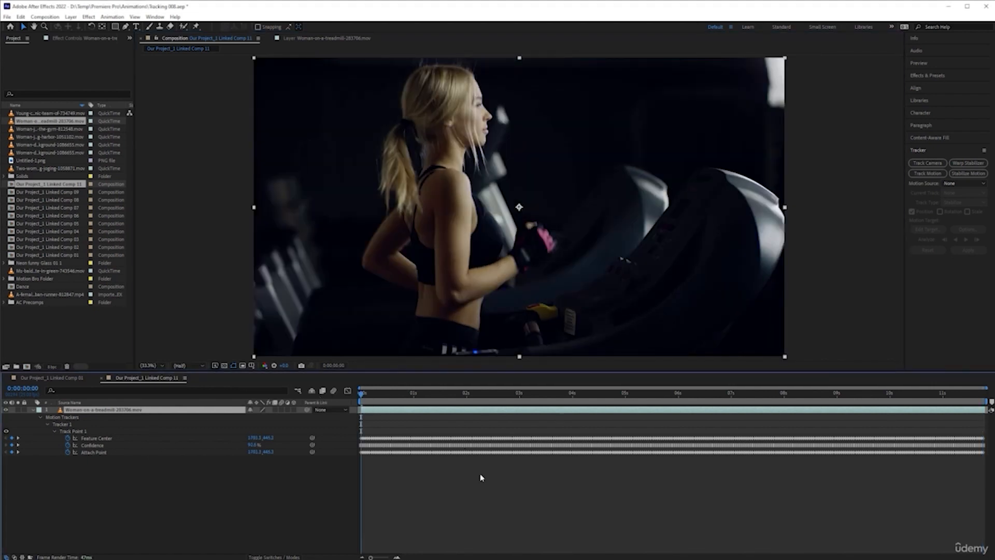
key("space")
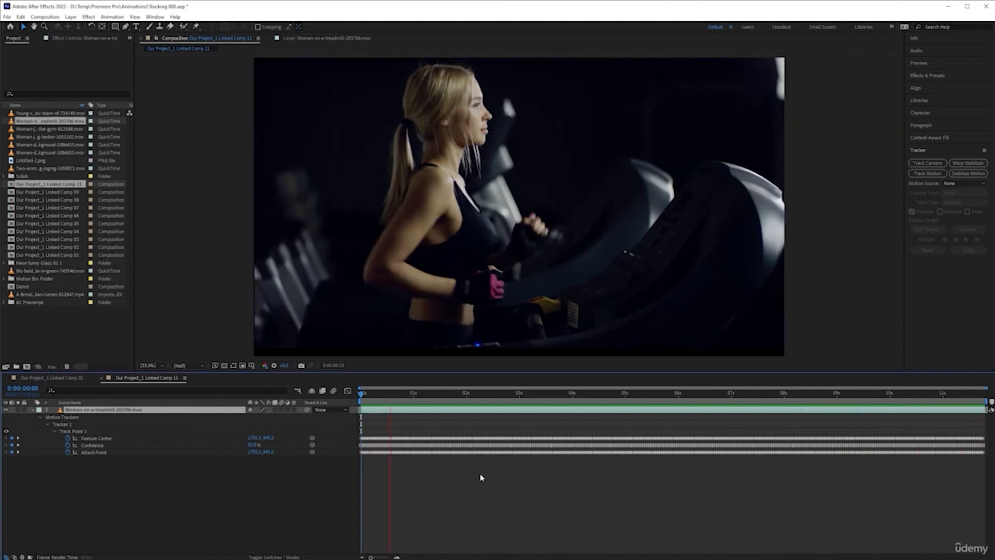
key("space")
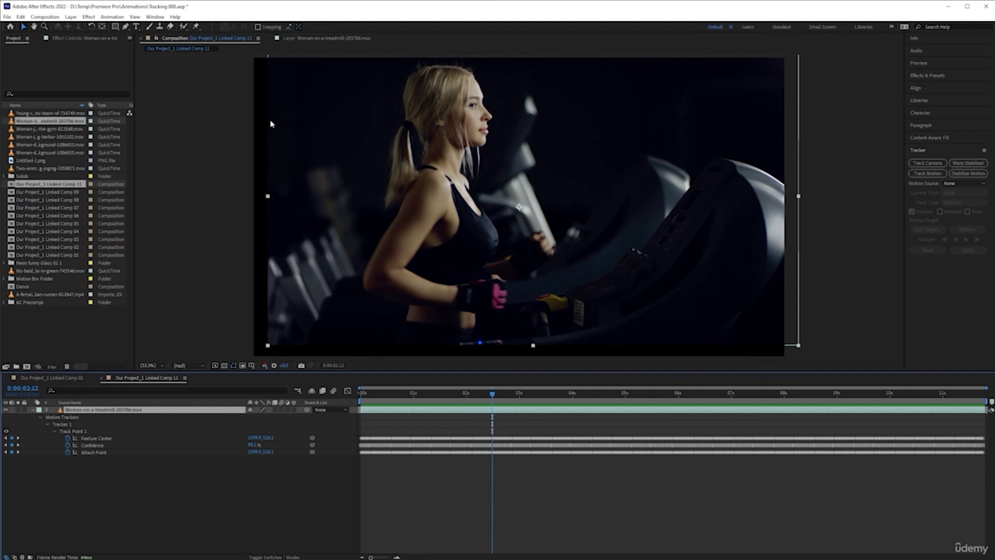
Create a white solid at composition size and place it beneath the runner clip
right_click(160, 490)
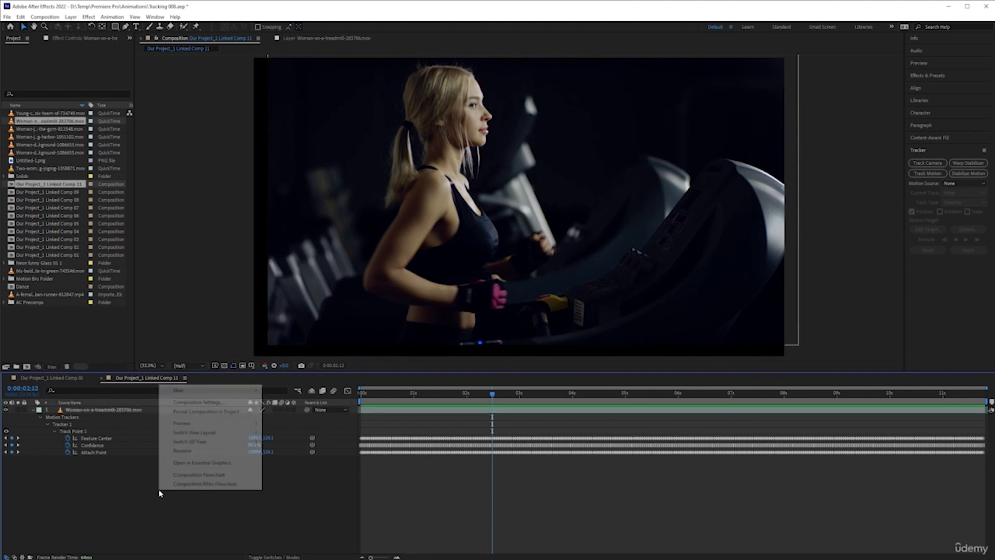
mouse_move(244, 394)
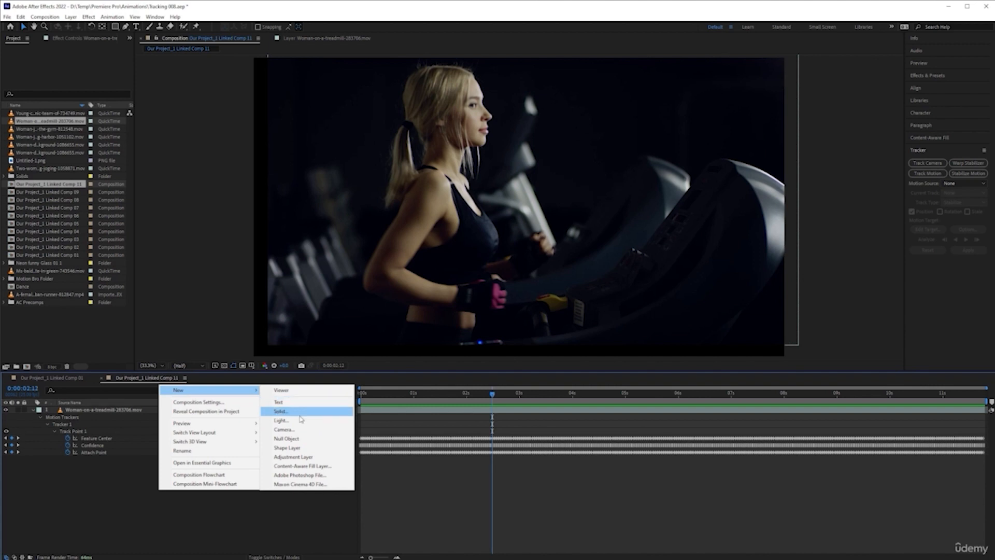
left_click(301, 411)
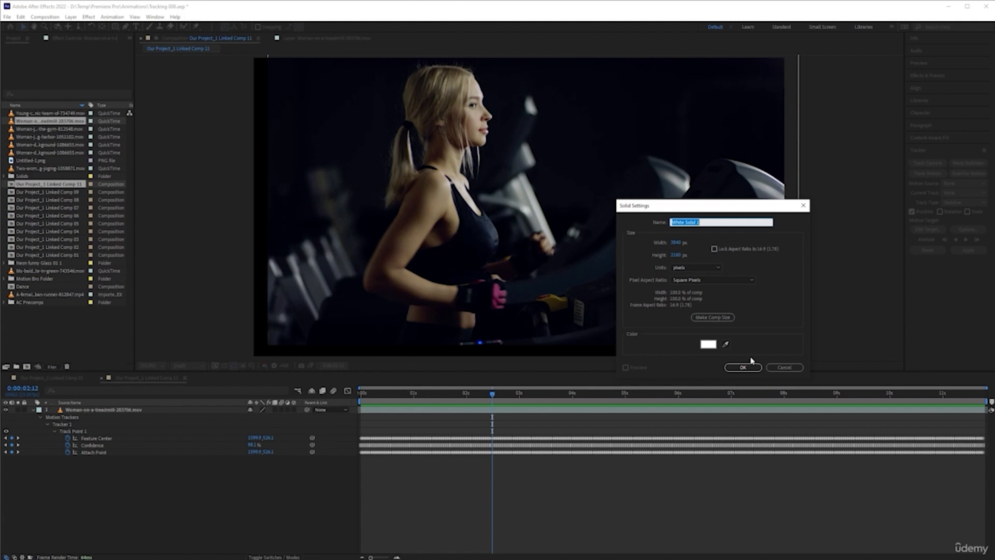
left_click(745, 367)
left_click_drag(95, 411, 99, 487)
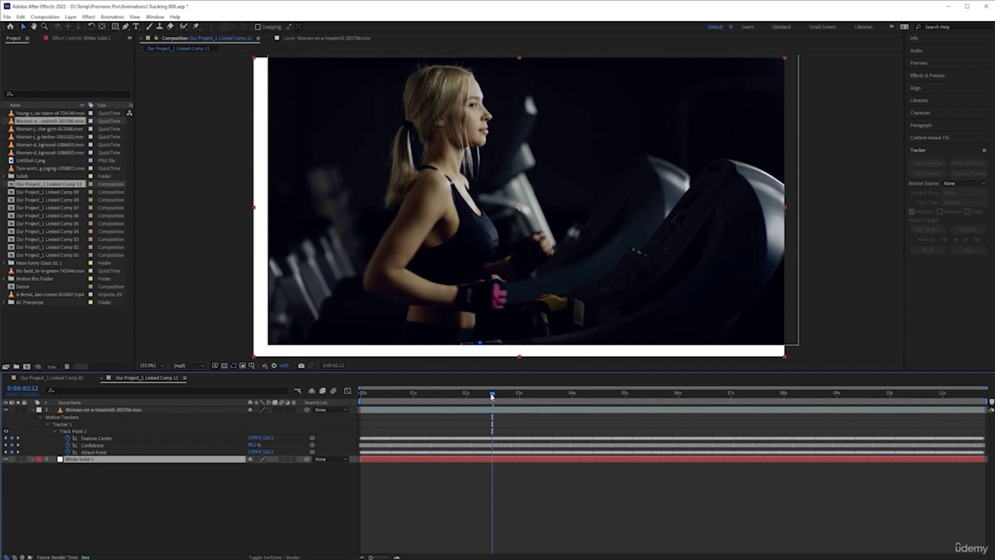
Play from the start, then scrub to 0:00:04:21 to examine the white areas exposed around the moving clip
key("Home")
key("space")
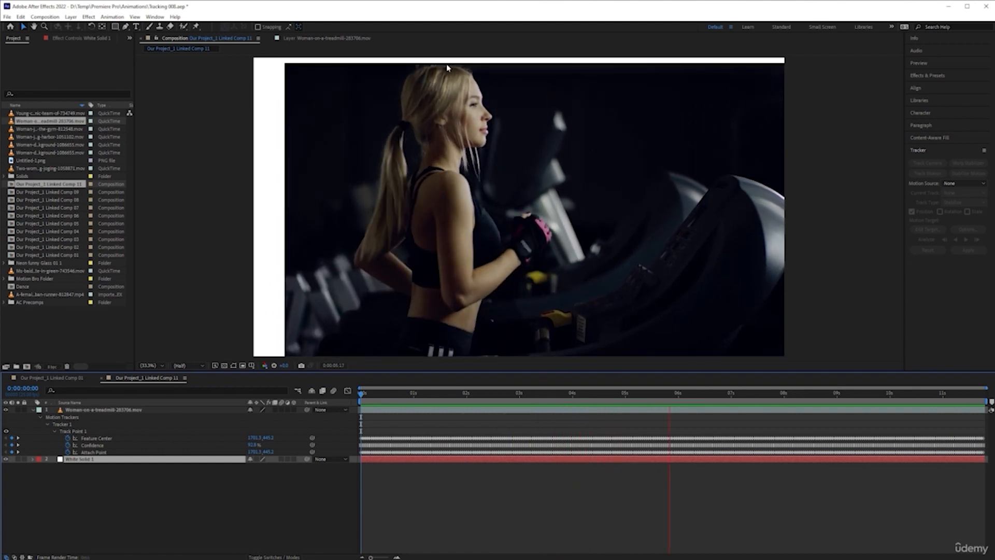
key("space")
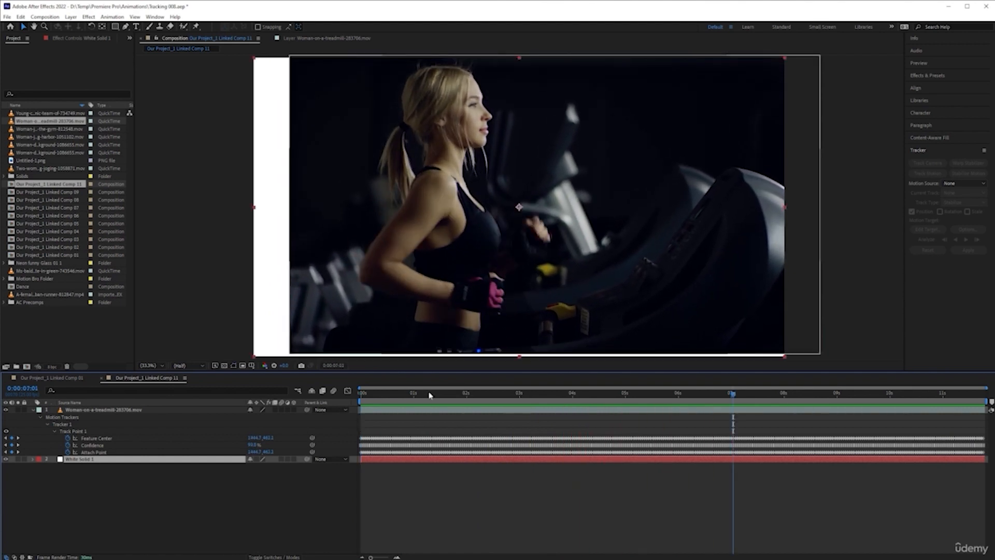
key("Home")
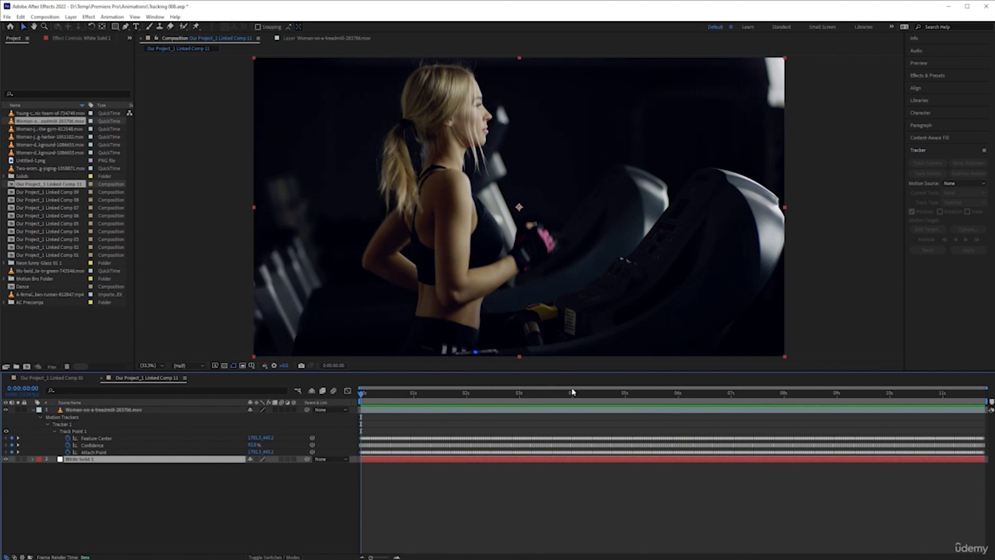
left_click_drag(585, 397, 616, 397)
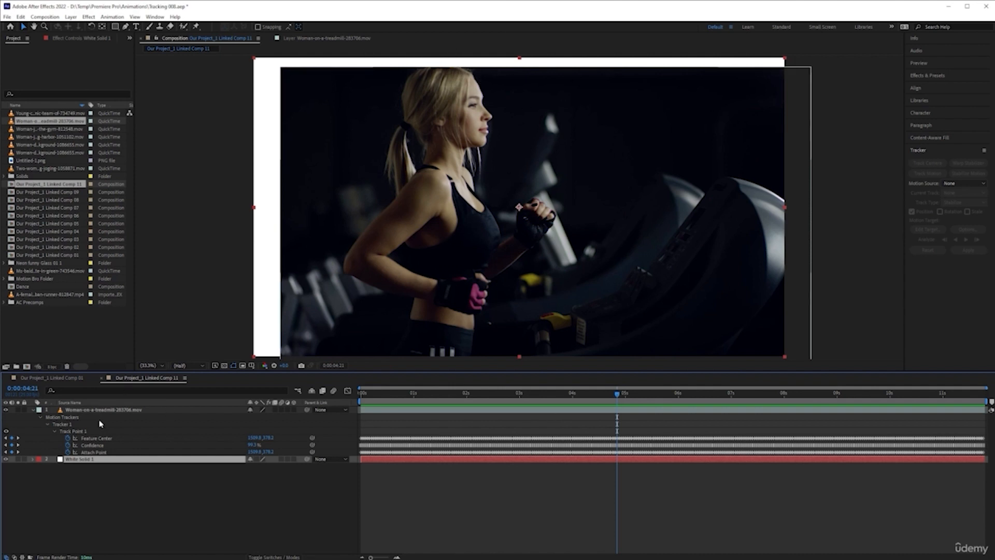
Inspect the runner layer's Track Point 1 and Transform properties to find which one carries the stabilization keyframes
left_click(130, 409)
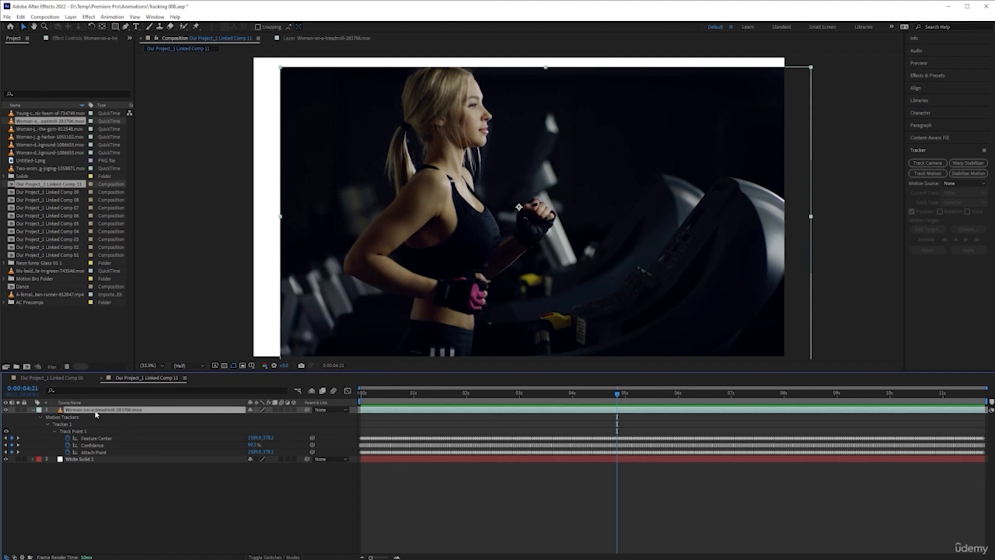
left_click(33, 410)
left_click(34, 409)
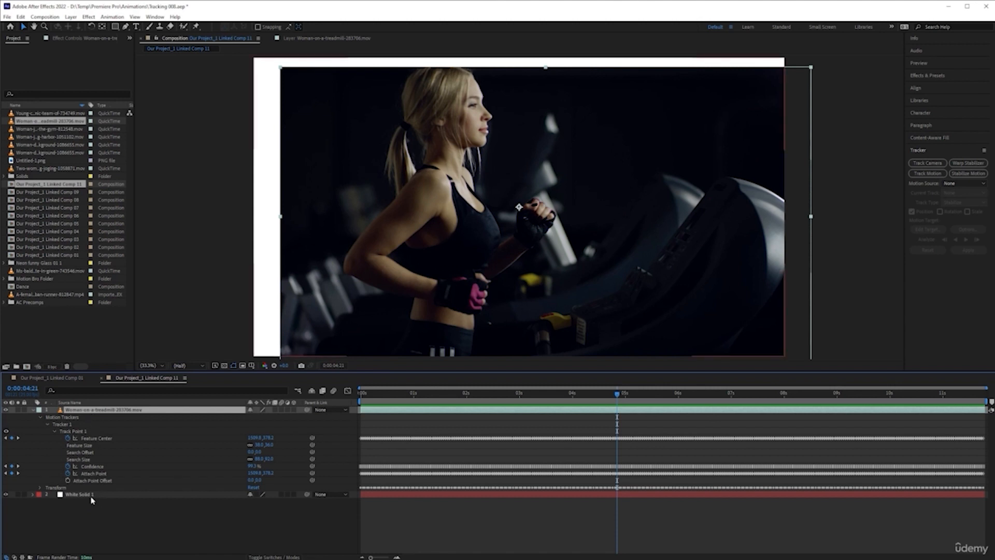
left_click(40, 487)
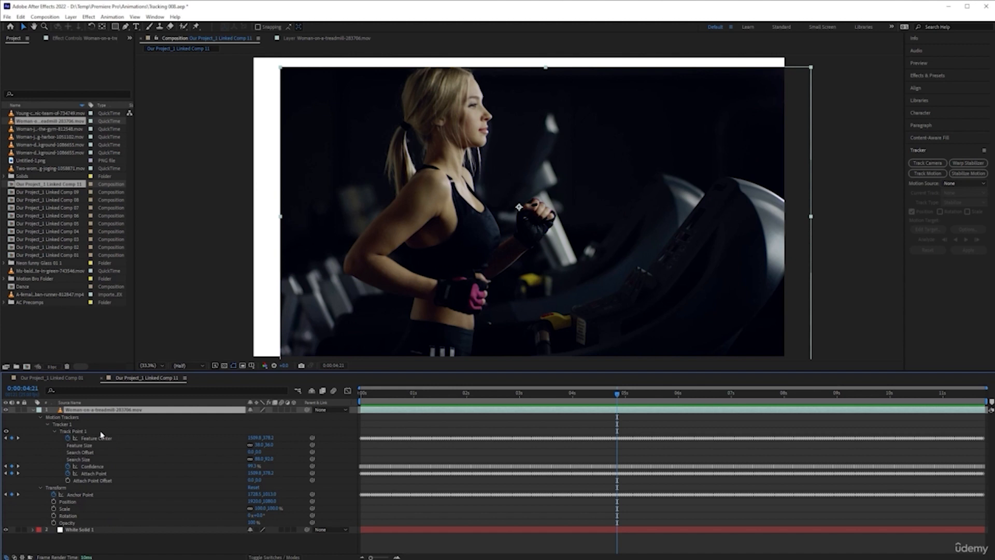
left_click(33, 409)
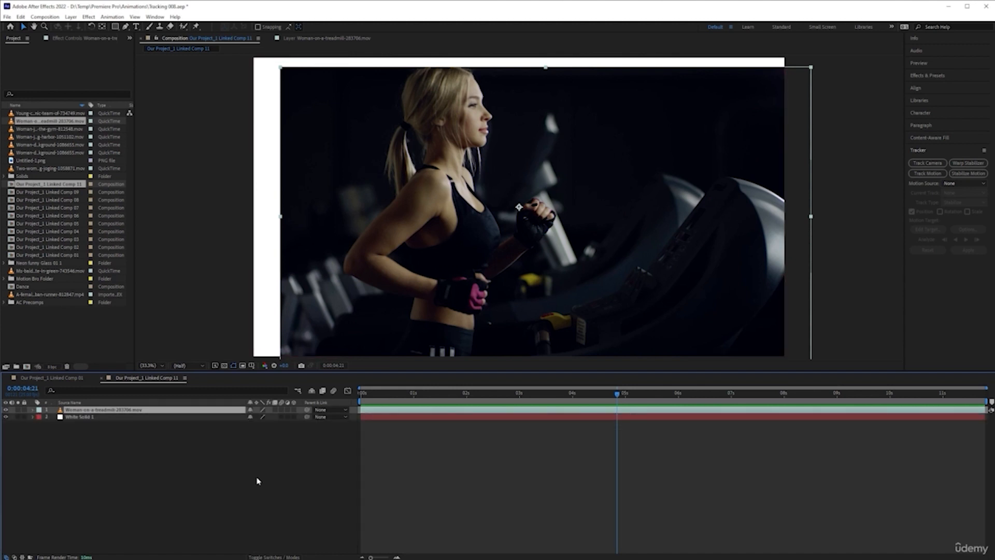
Compare the runner layer's Position and Scale with its keyframed Anchor Point, then collapse the layer's properties
key("p")
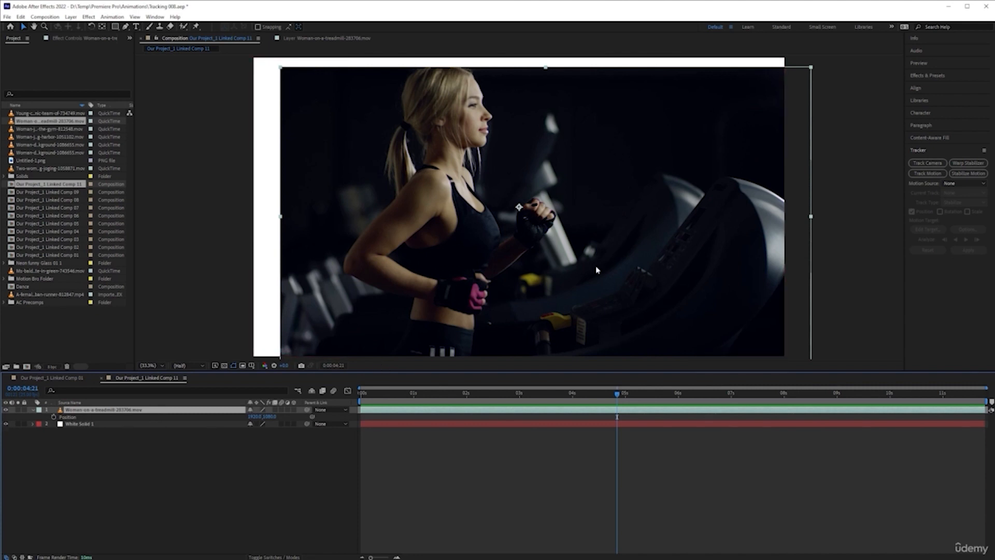
key("s")
key("shift+p")
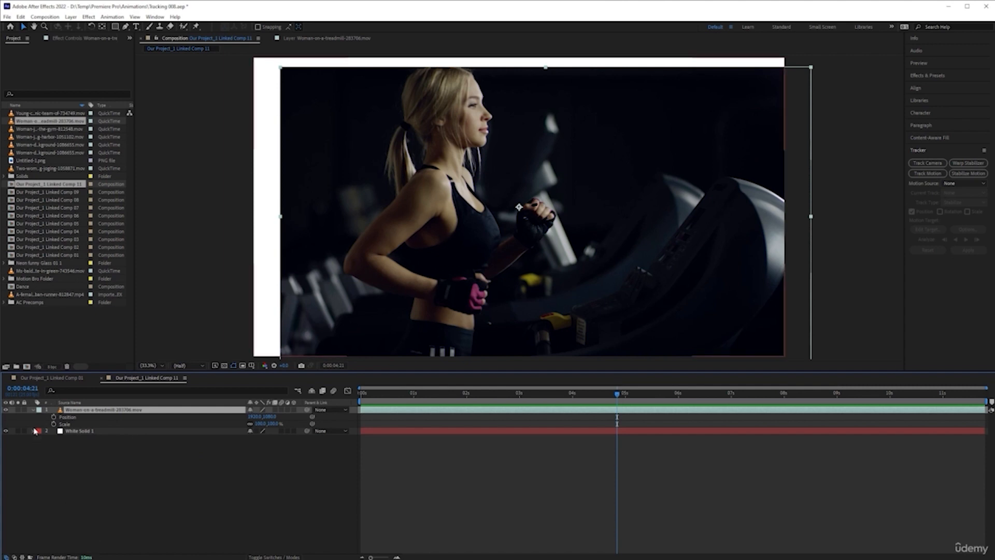
left_click(33, 410)
left_click(40, 424)
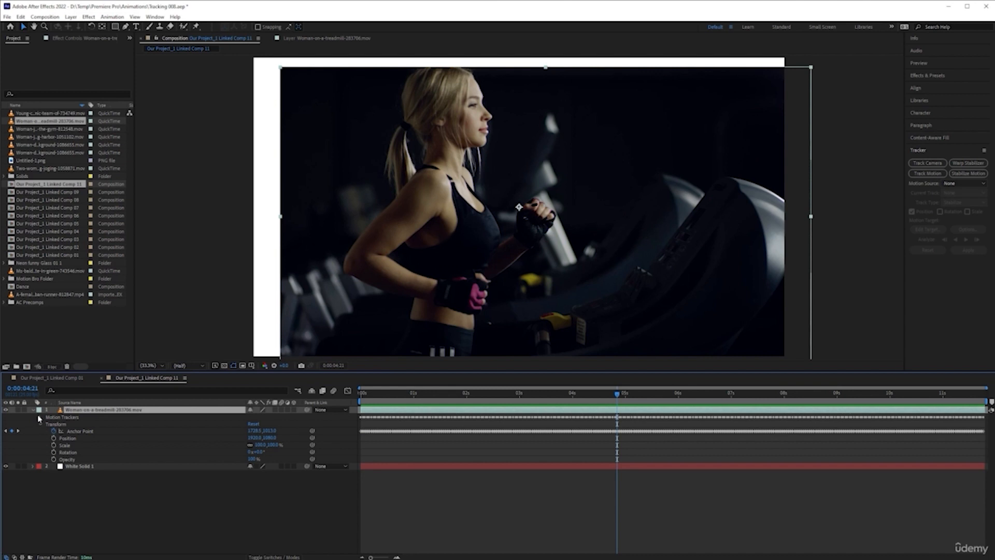
left_click(39, 418)
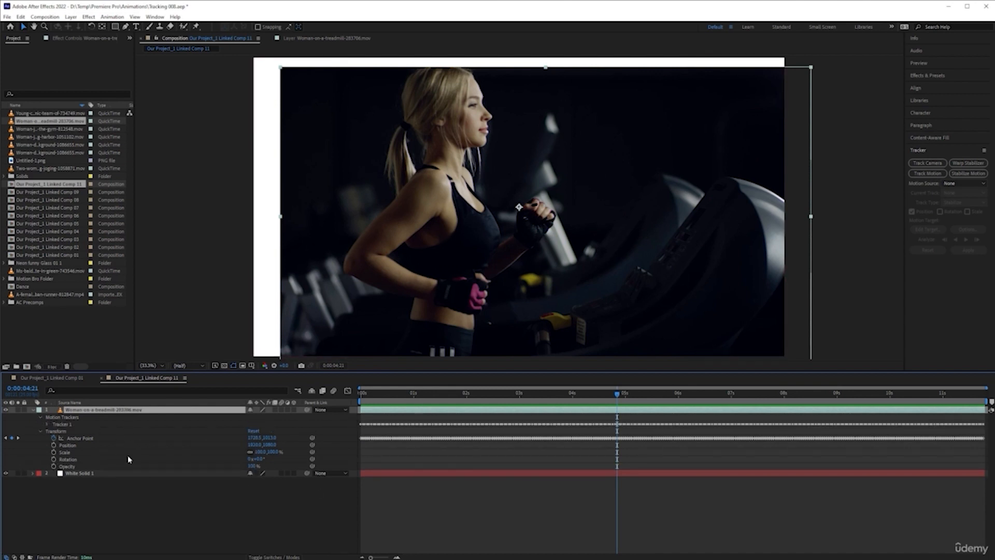
left_click(32, 410)
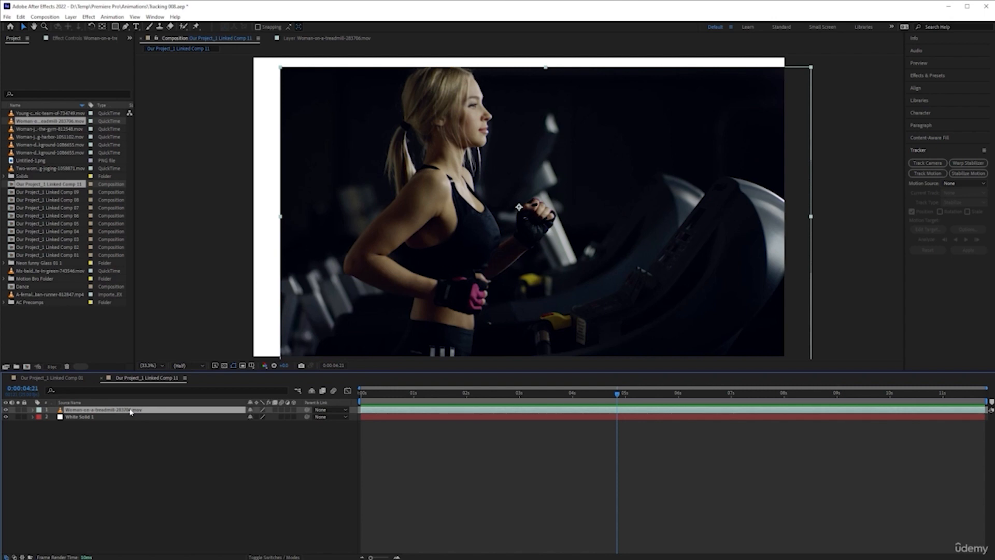
Reveal the runner layer's Position and Scale and enlarge the clip to about 190% to cover the white edges
key("p")
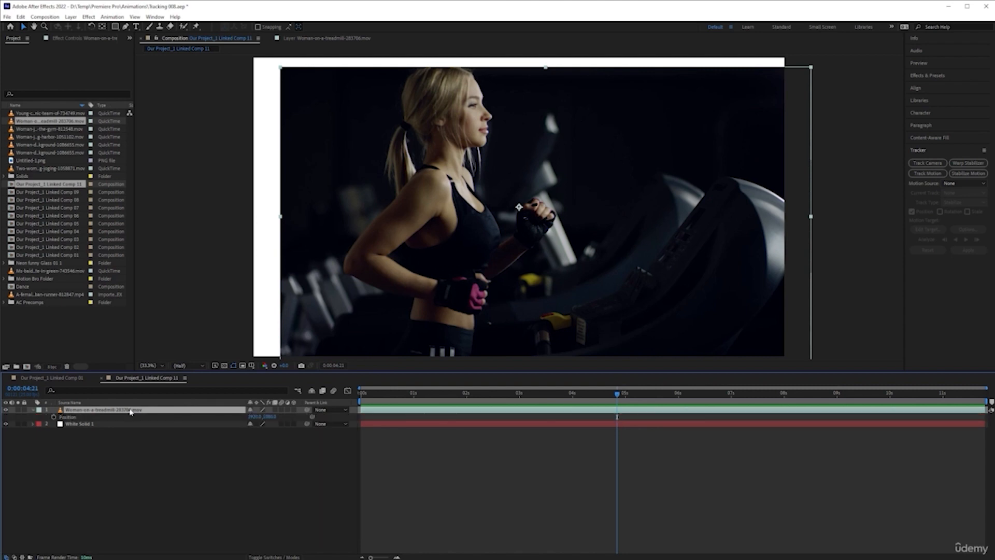
key("shift+s")
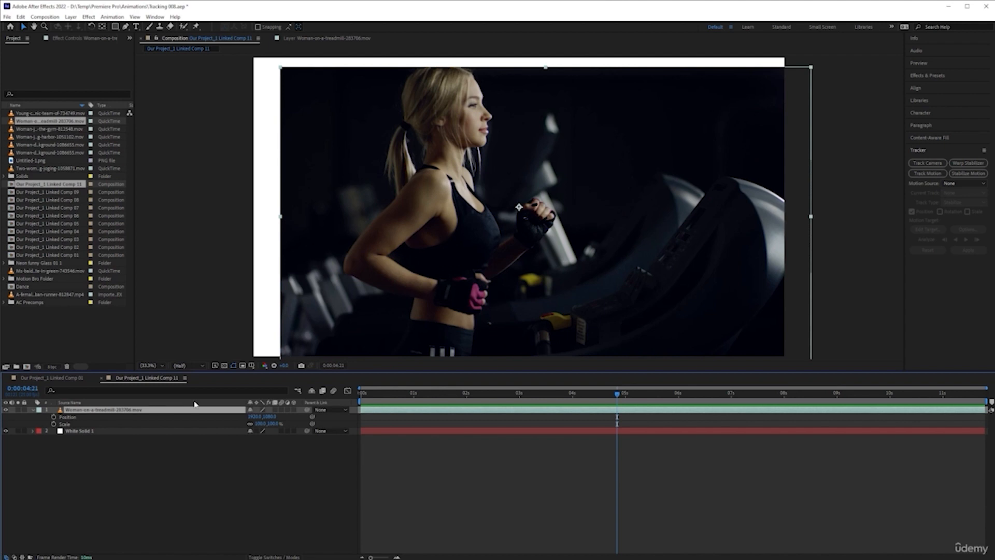
left_click_drag(258, 424, 270, 416)
left_click(269, 416)
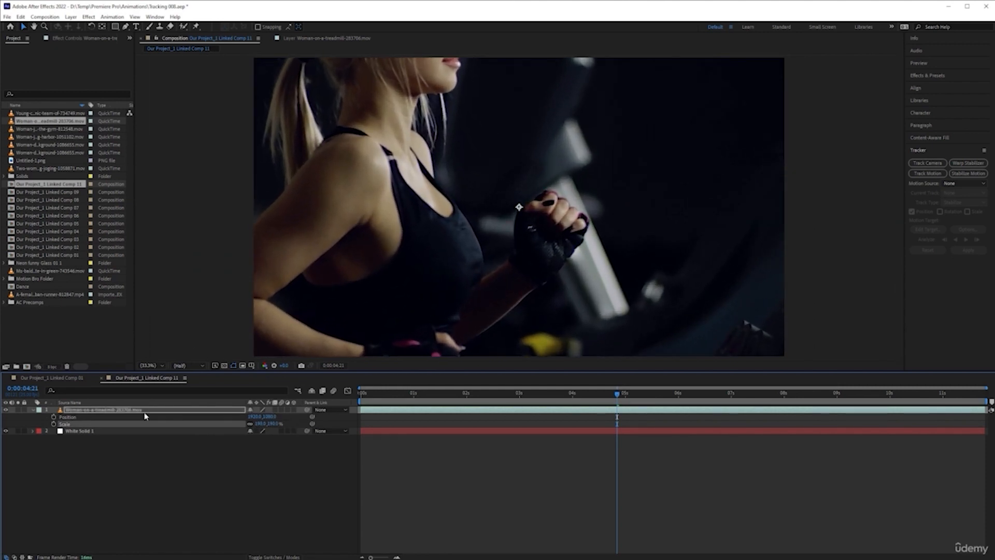
Reposition the enlarged runner clip to about 2913, 1914 so her head and shoulders fill the frame without an exposed white edge
type("1155")
key("Return")
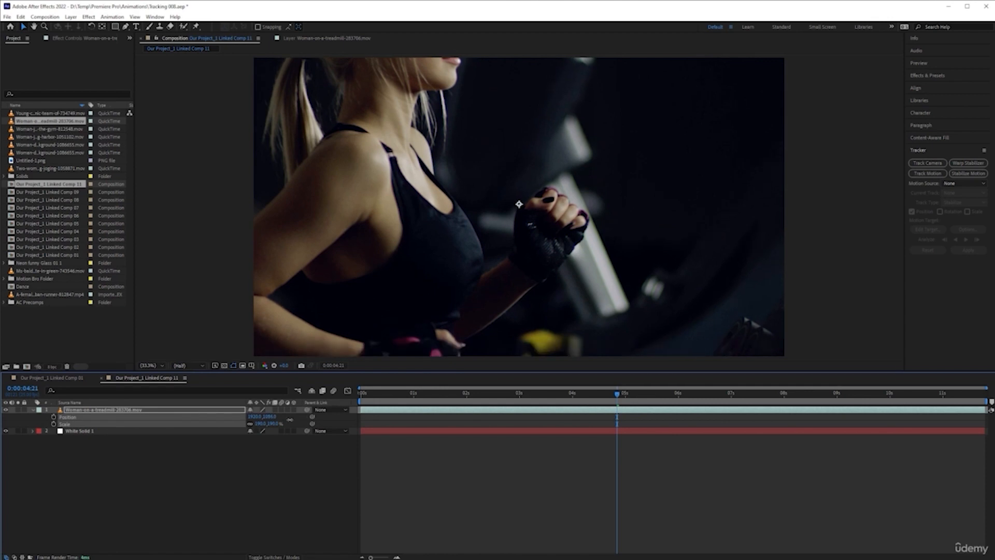
left_click_drag(391, 143, 467, 264)
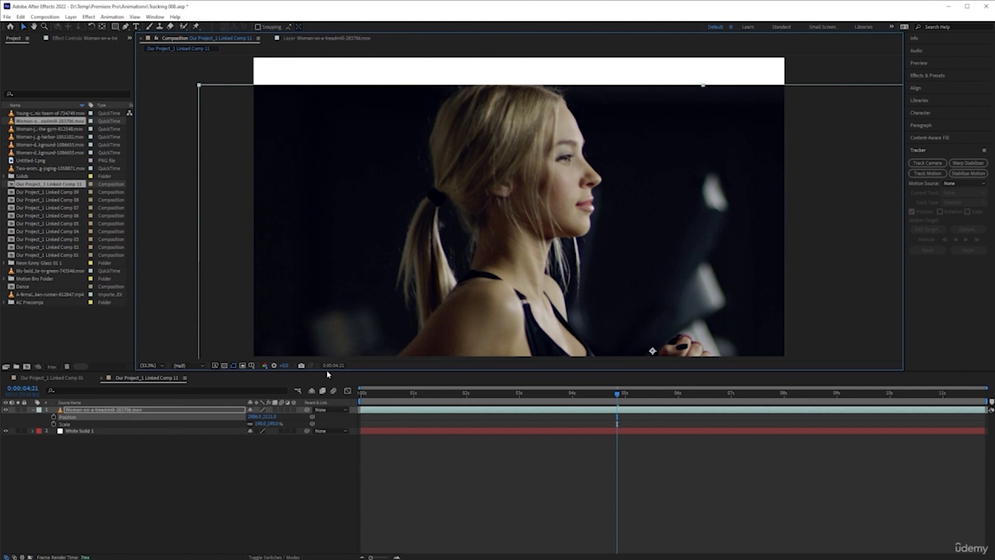
left_click_drag(412, 306, 417, 277)
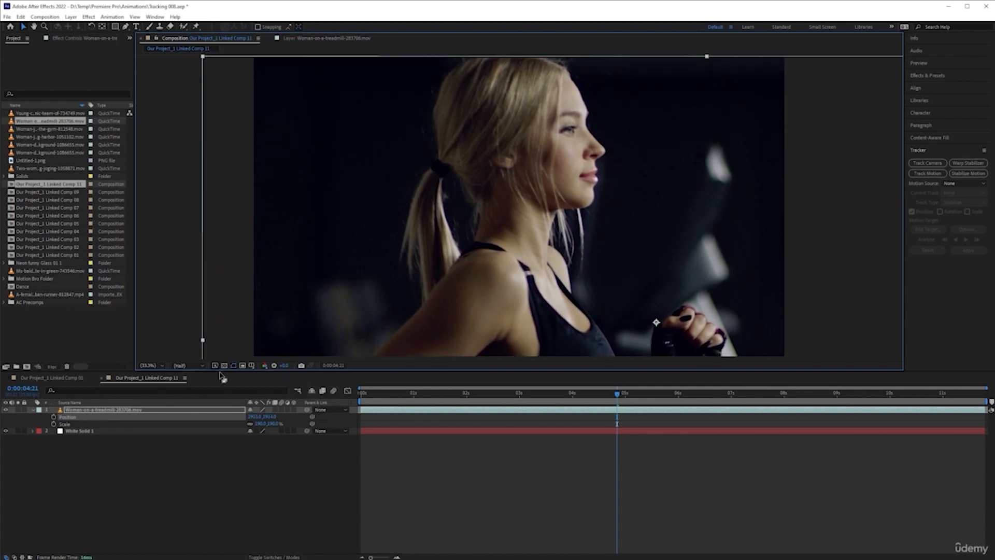
Show the Title/Action Safe guides and fine-tune the runner layer's vertical position to about 1906
left_click(251, 366)
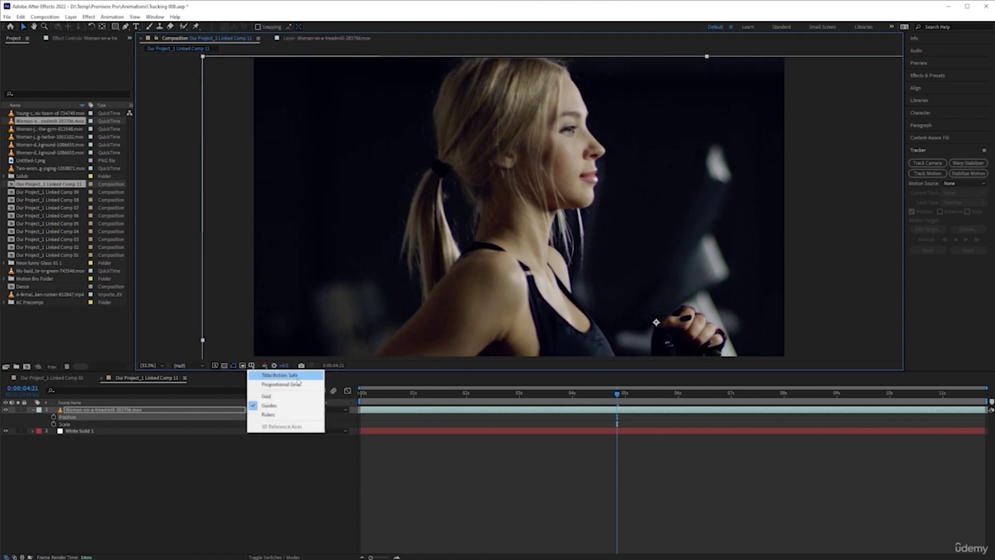
left_click(273, 377)
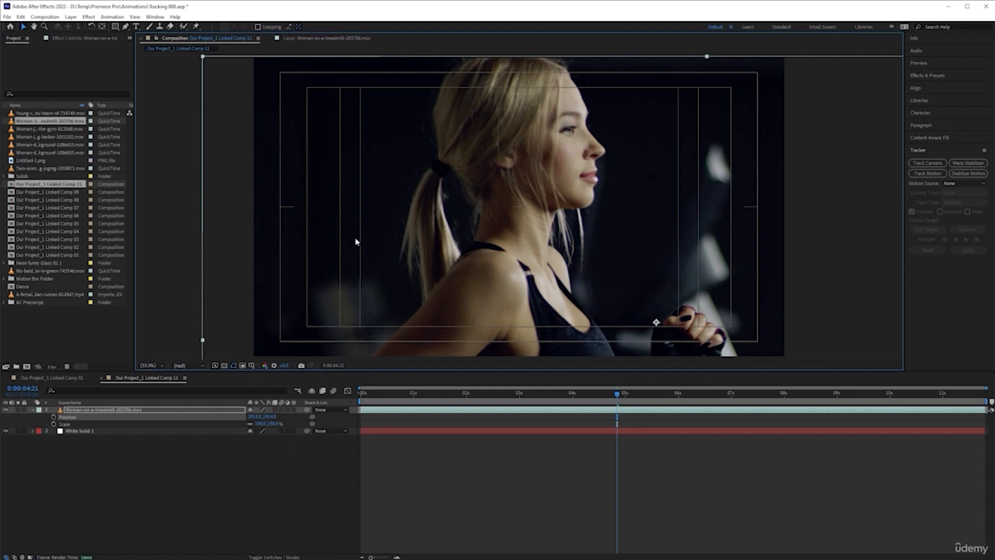
mouse_move(270, 417)
left_mouse_down()
mouse_move(284, 416)
mouse_move(270, 416)
left_mouse_up()
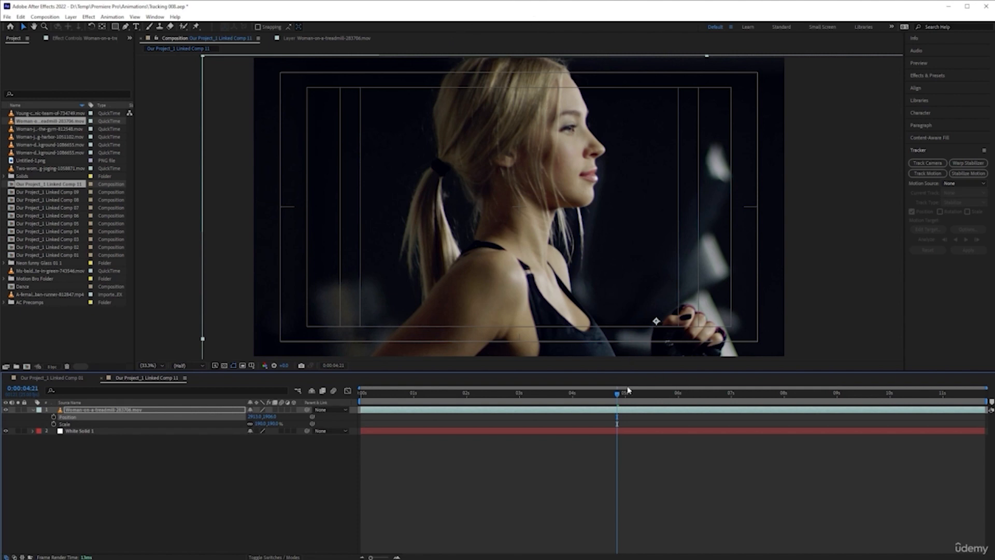
Examine the runner's source footage and track point in the layer view around 0:00:04:24, then return to the composition
left_click(341, 39)
scroll(479, 242, "down", 3)
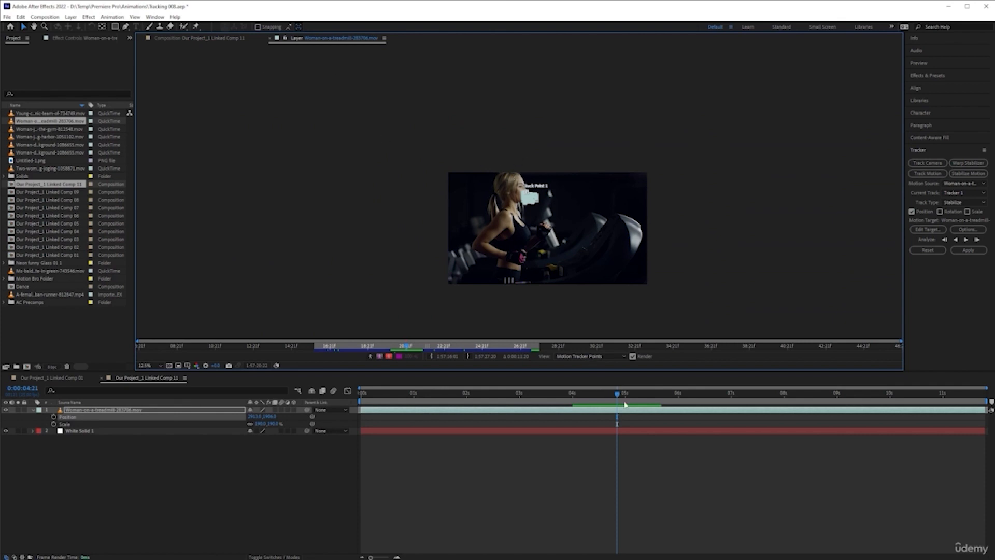
mouse_move(617, 396)
left_mouse_down()
mouse_move(472, 386)
mouse_move(633, 392)
mouse_move(623, 393)
left_mouse_up()
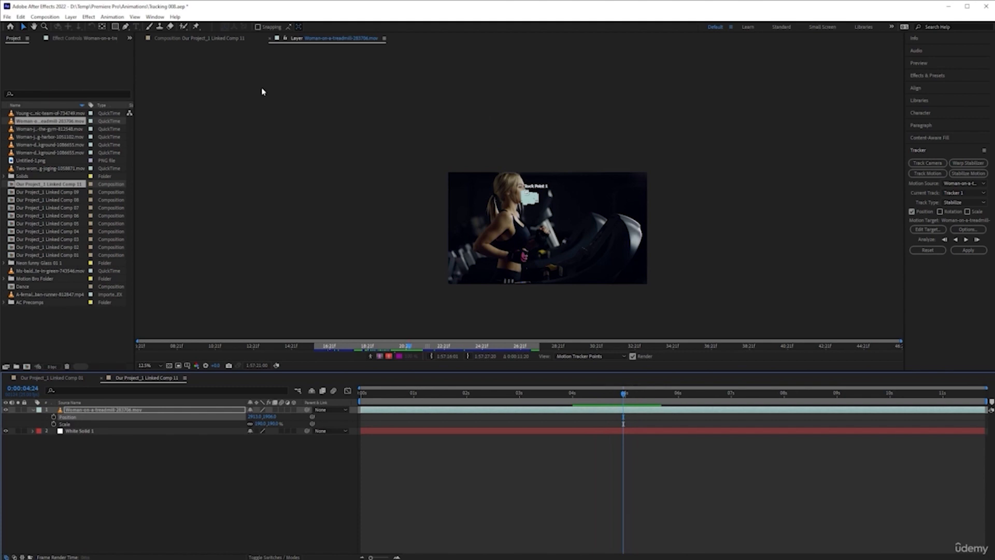
left_click(228, 41)
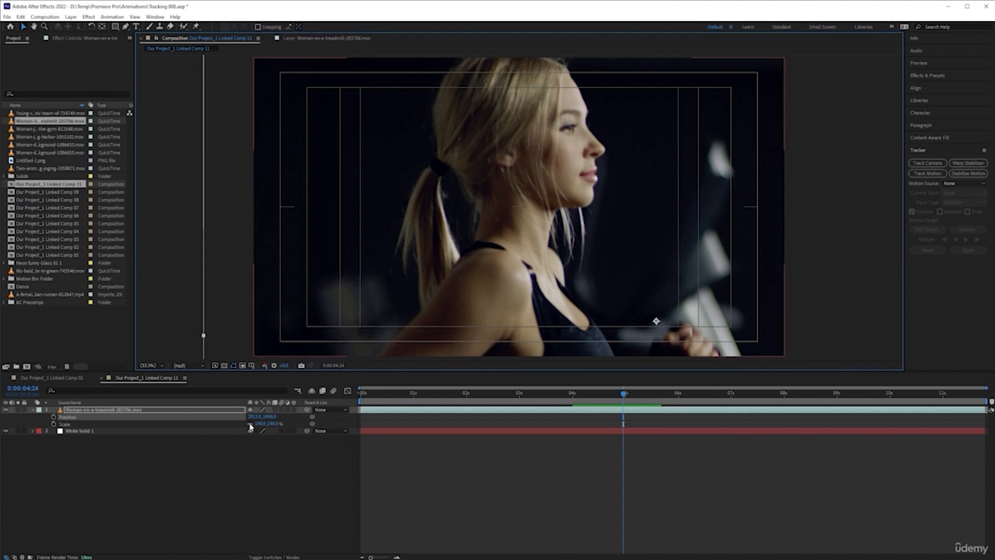
Shift the runner layer's horizontal position to about 3022 and hide the Title/Action Safe guides
left_click_drag(254, 416, 288, 416)
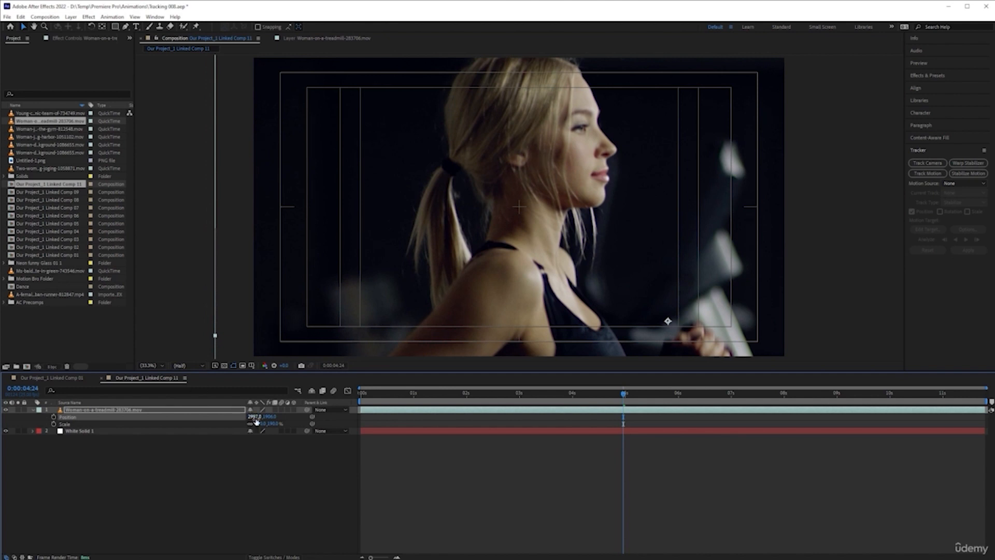
left_click_drag(257, 416, 266, 416)
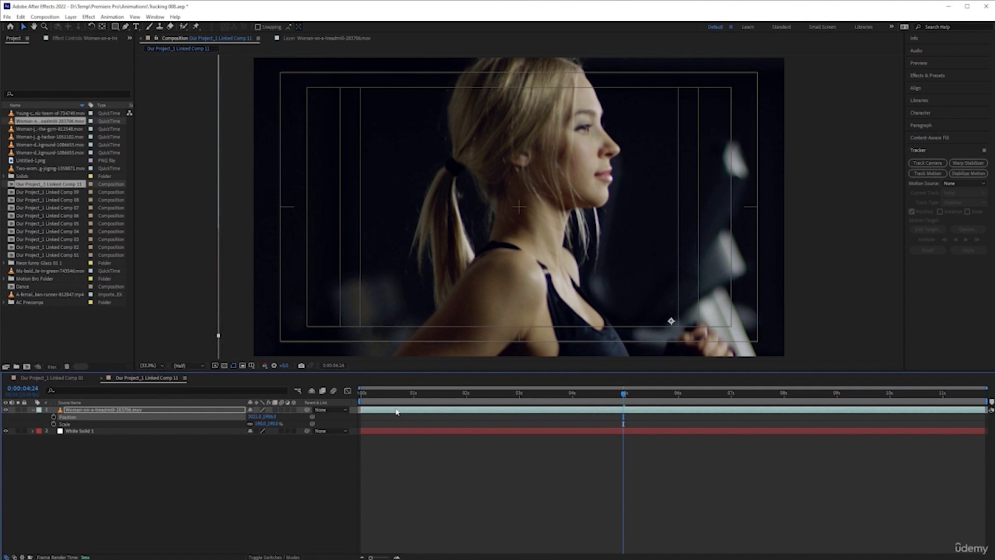
key("Home")
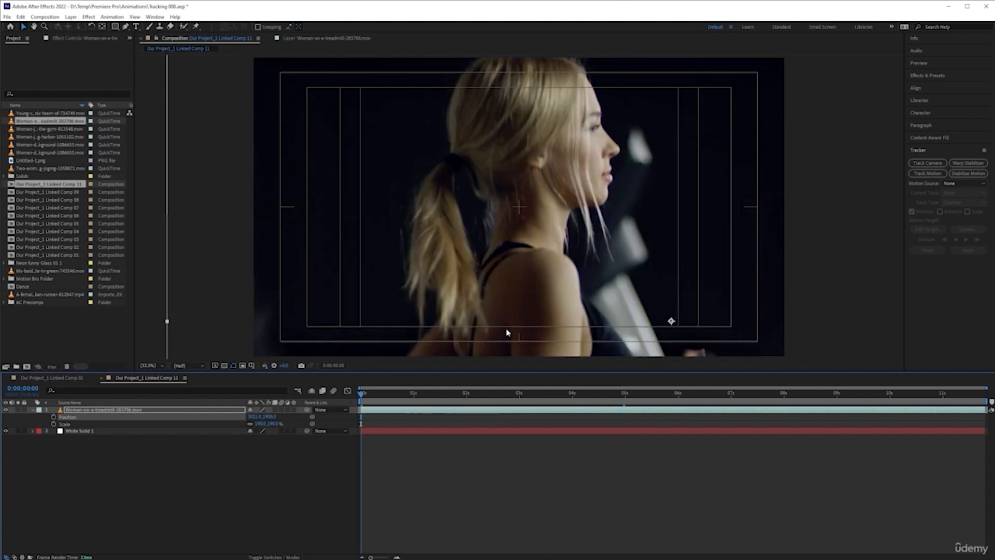
left_click(265, 365)
left_click(277, 377)
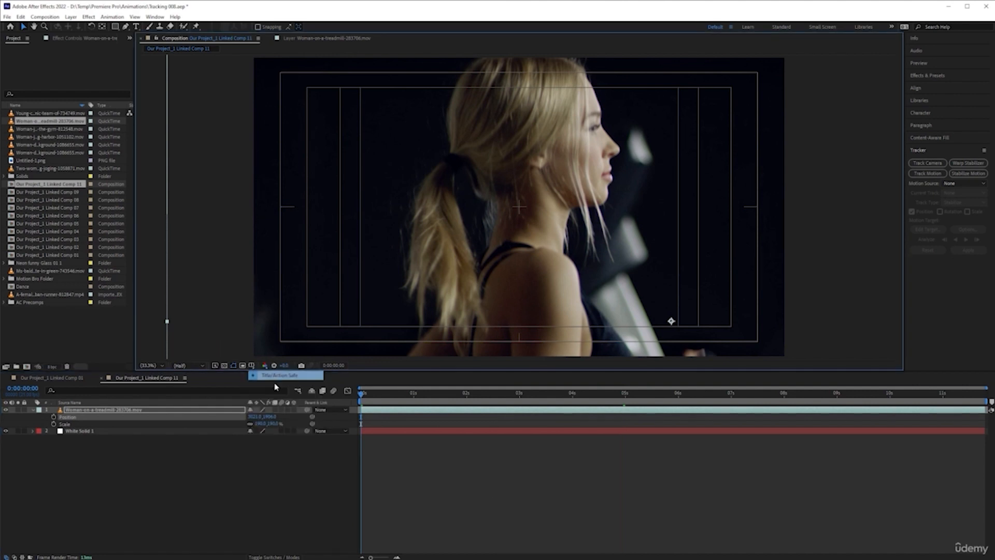
Preview the stabilized composition from the start and save the project
left_click(551, 494)
key("space")
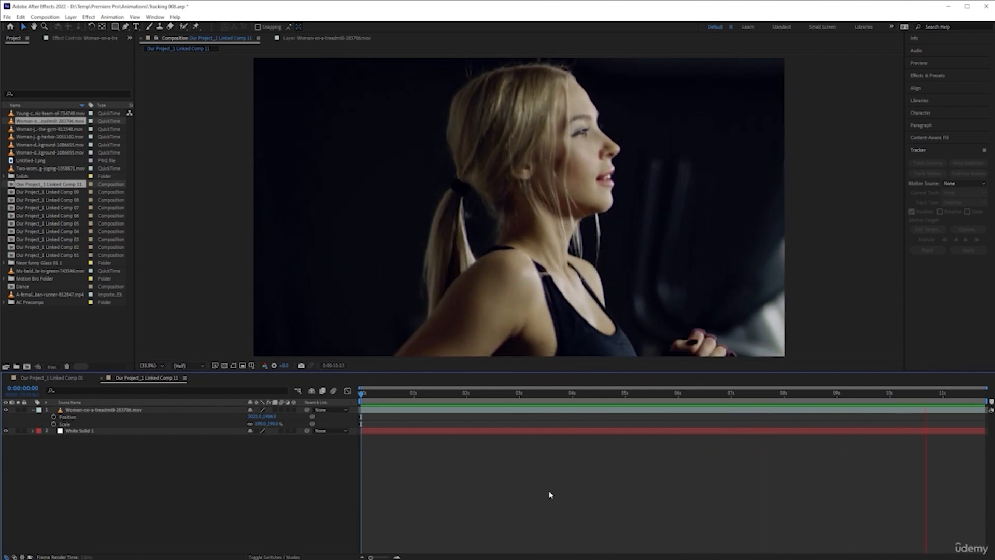
key("space")
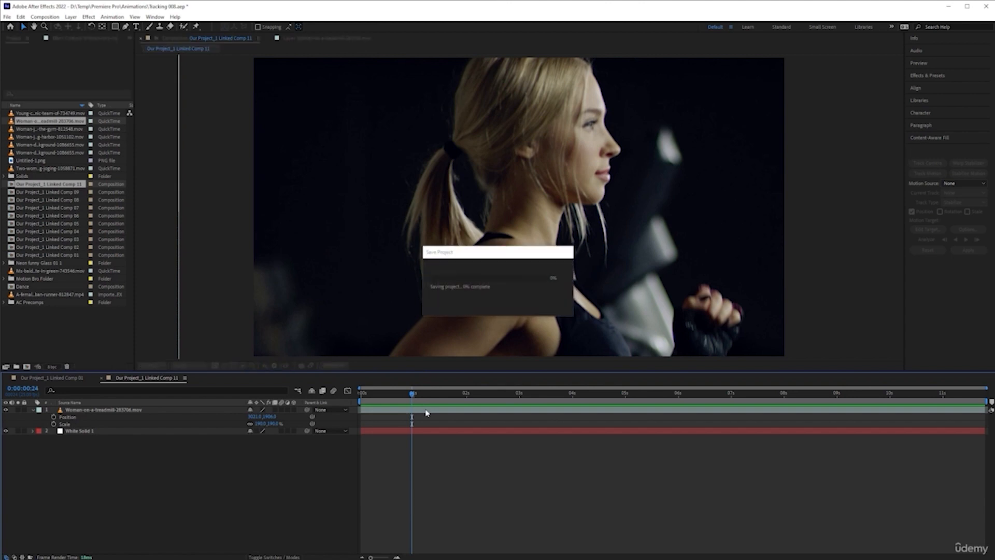
Switch to Premiere Pro, mark In and Out points around the whole Lock-On Effect sequence, and render it
key("alt+Tab")
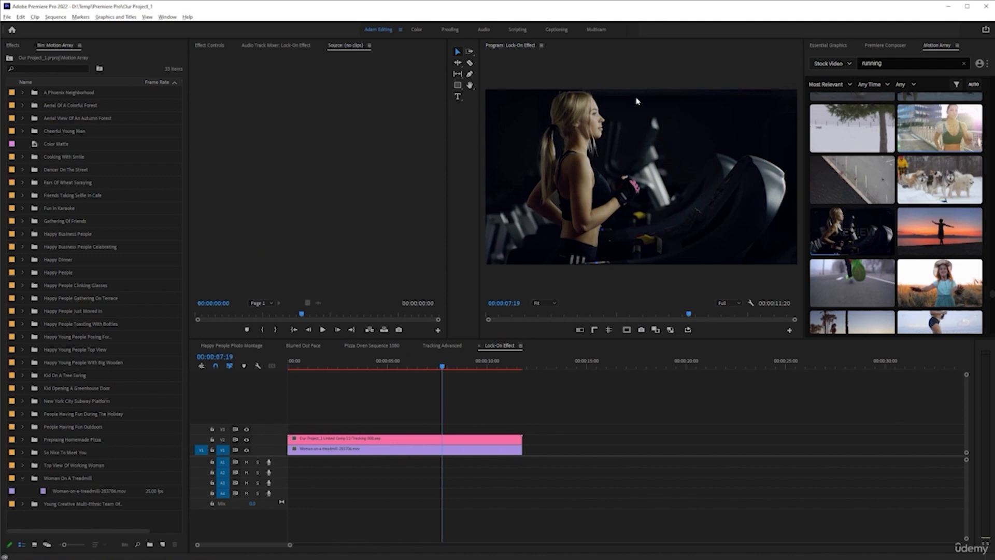
left_click(434, 366)
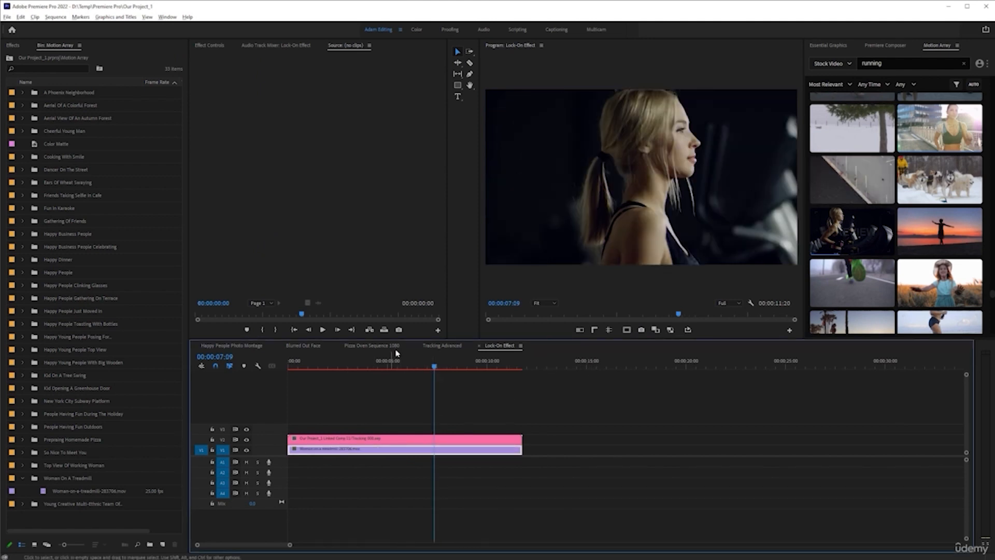
left_click(398, 362)
key("Home")
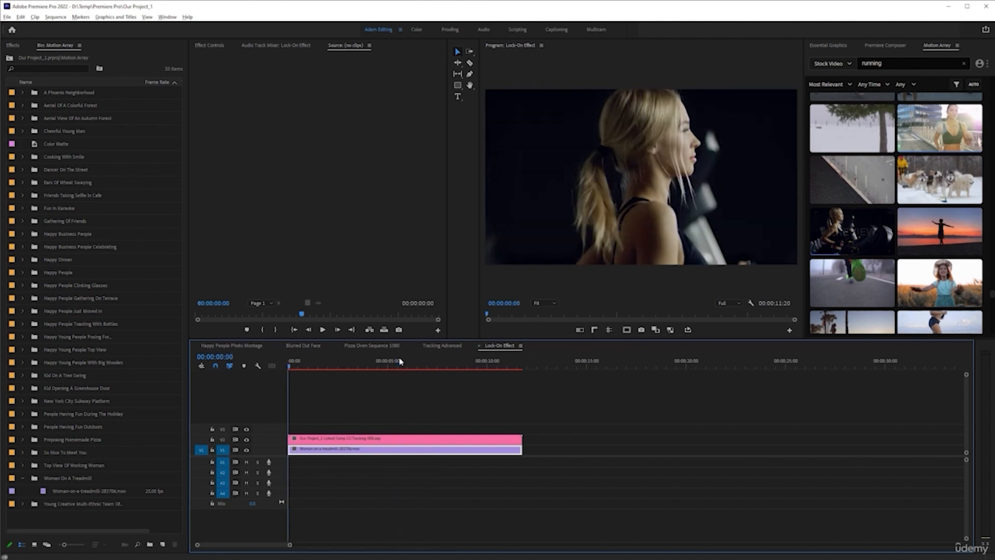
key("i")
key("End")
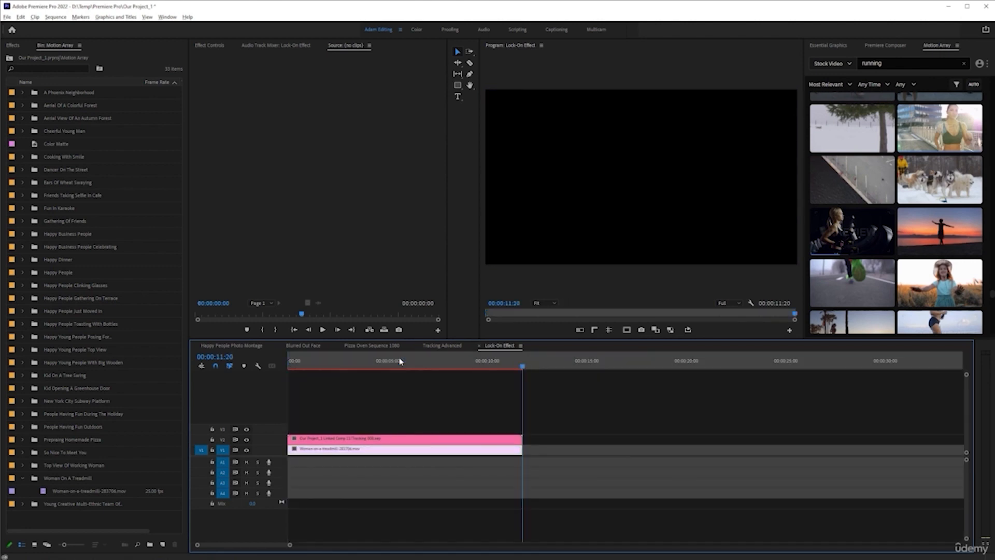
key("o")
key("Return")
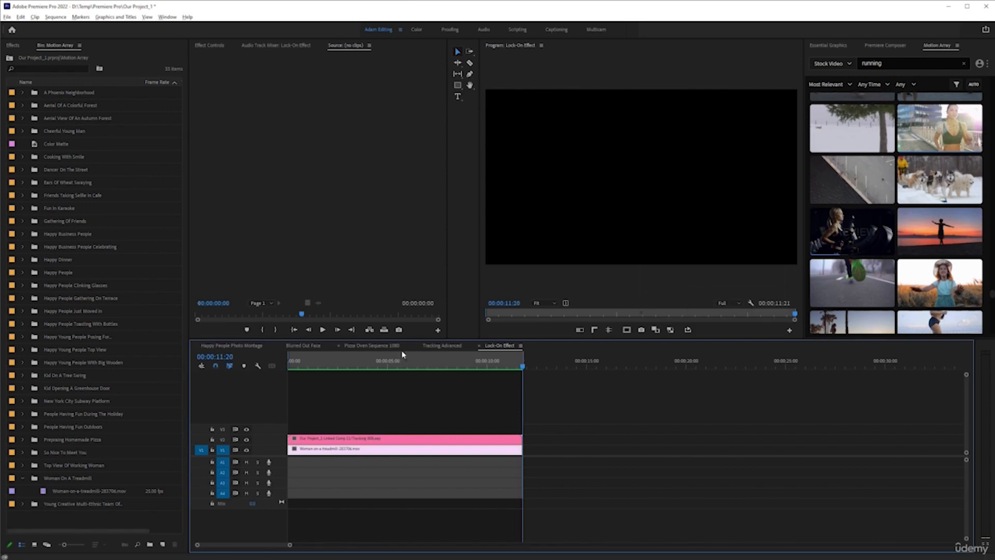
Clear the sequence's In and Out points and play the rendered lock-on effect from the start
right_click(402, 354)
left_click(452, 441)
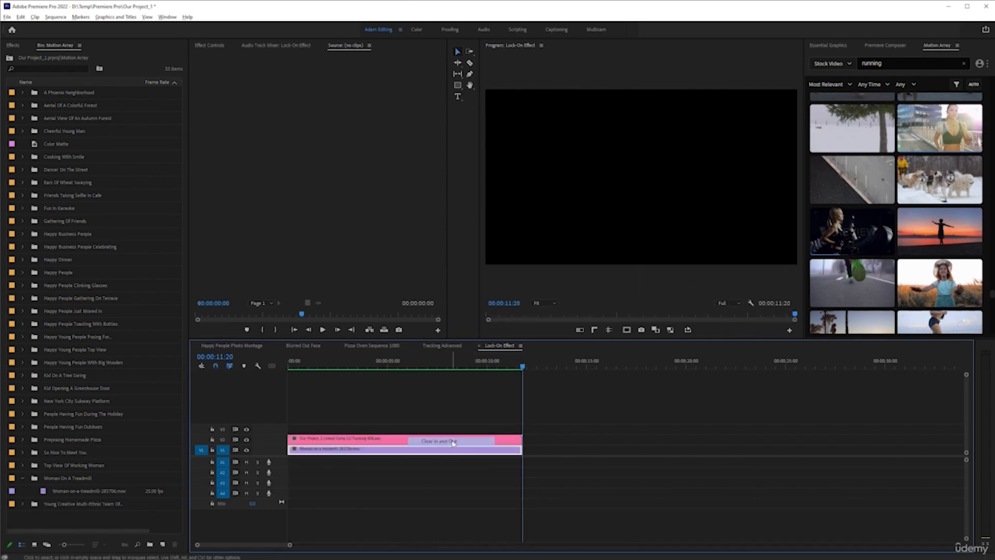
key("Home")
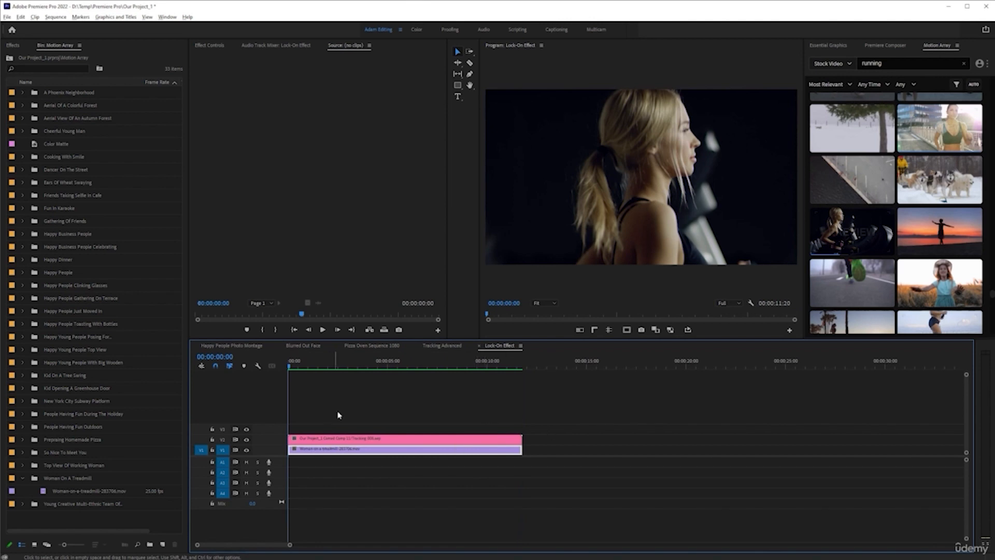
key("space")
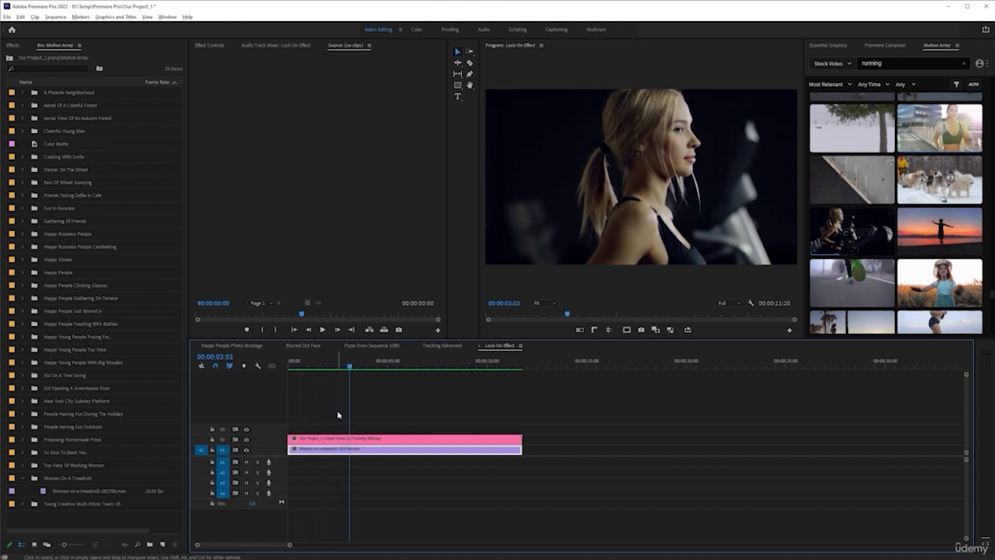
key("space")
Disable and re-enable the linked comp clip at 00:00:04:20 to compare the original shot with the lock-on effect
left_click(397, 442)
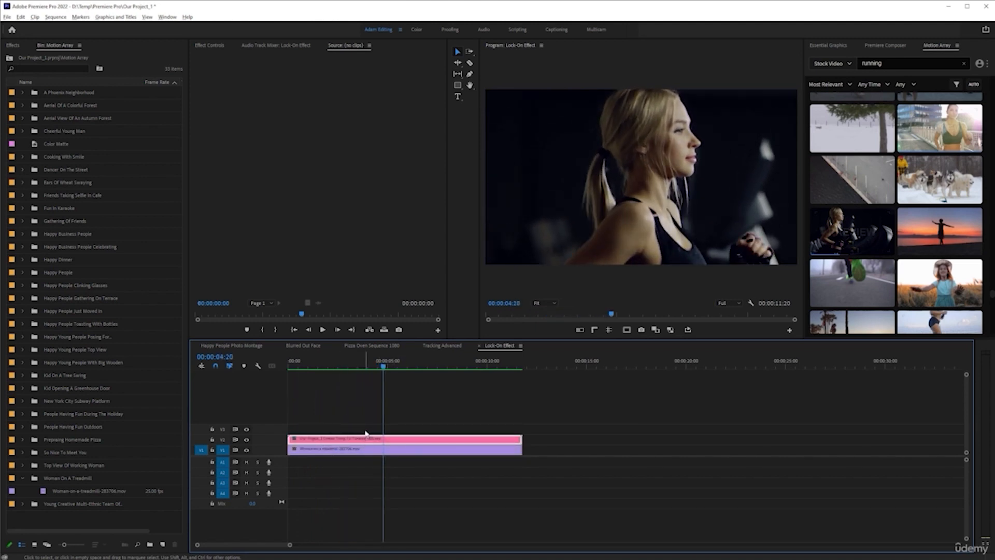
key("shift+e")
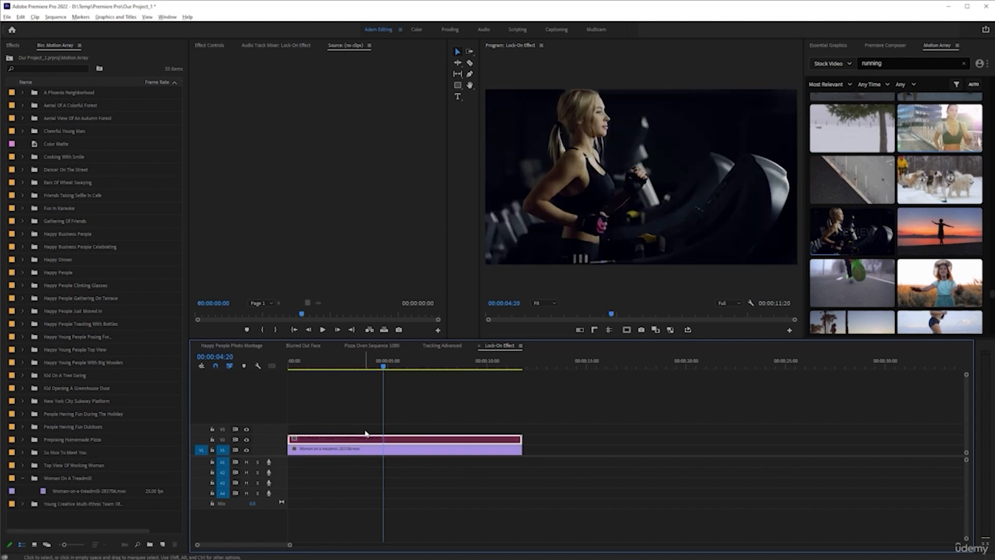
key("shift+e")
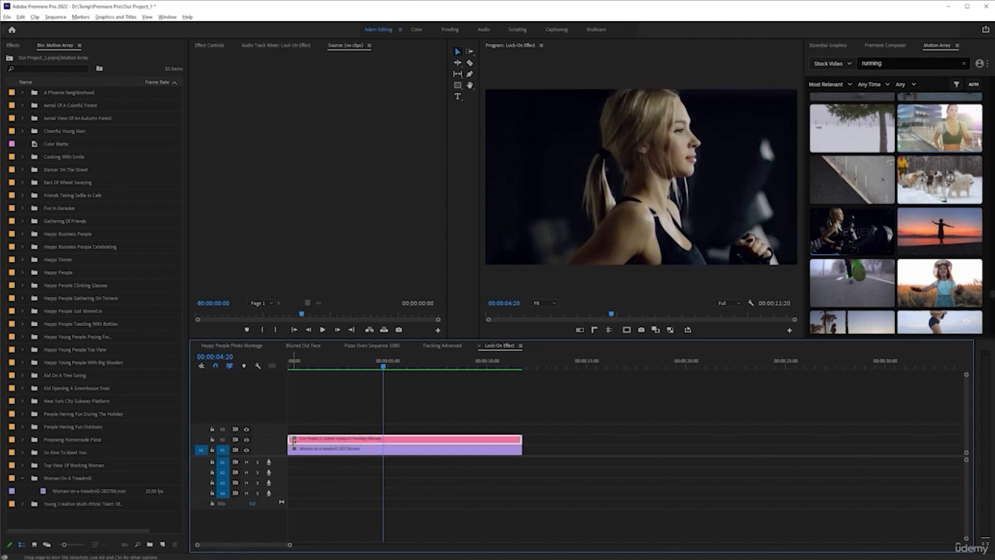
Try trimming the linked comp clip's start to 00:00:04:20, render and play the sequence, and undo the trim
left_click_drag(295, 442, 384, 435)
key("ctrl+z")
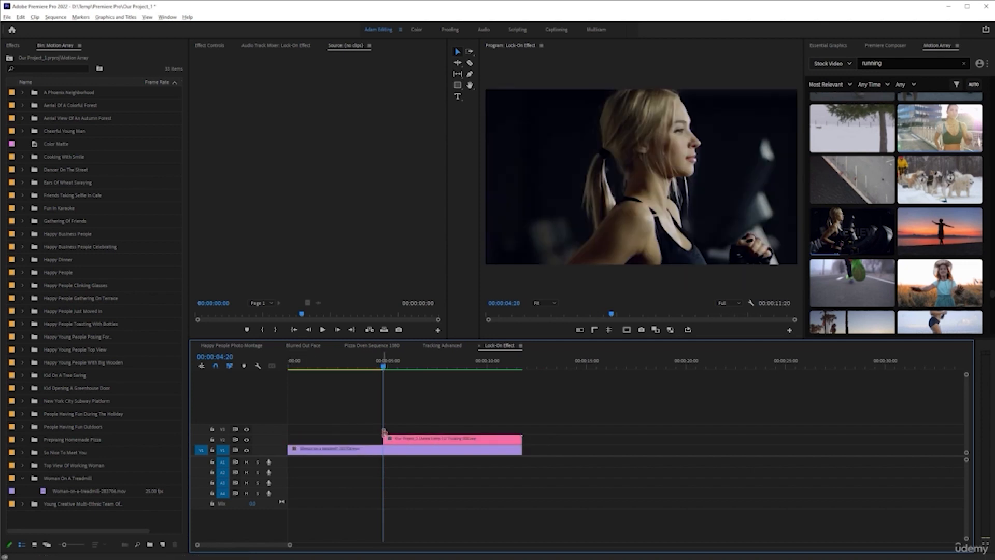
key("Home")
key("Return")
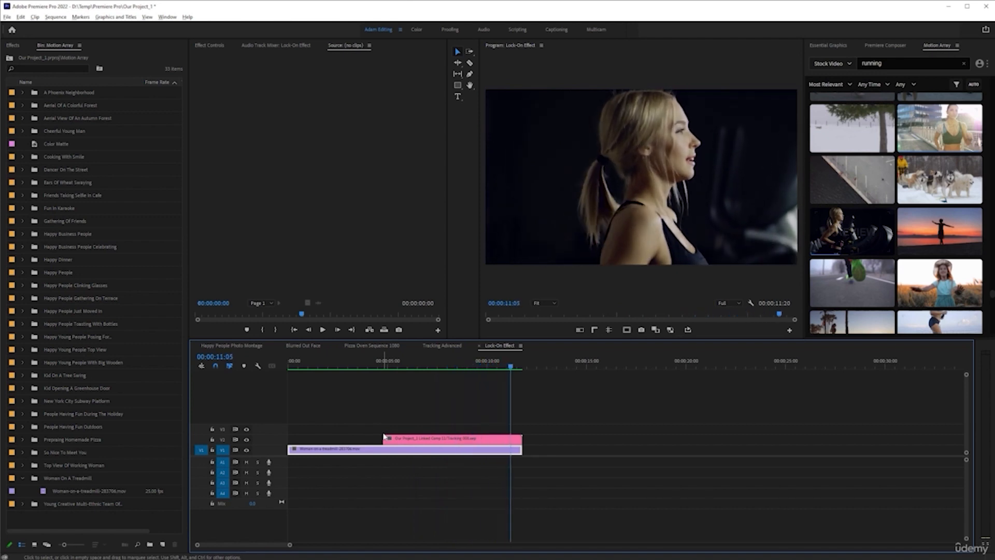
key("ctrl+z")
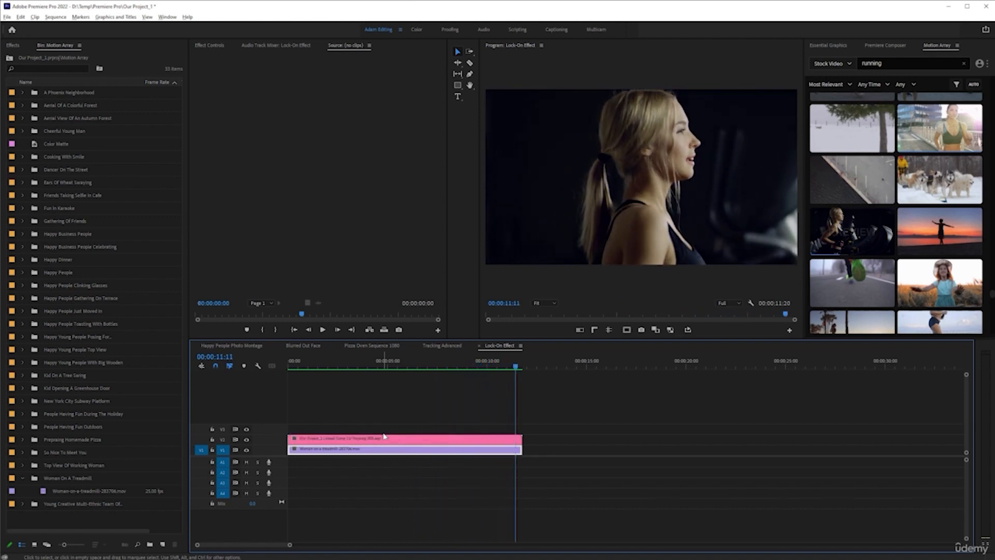